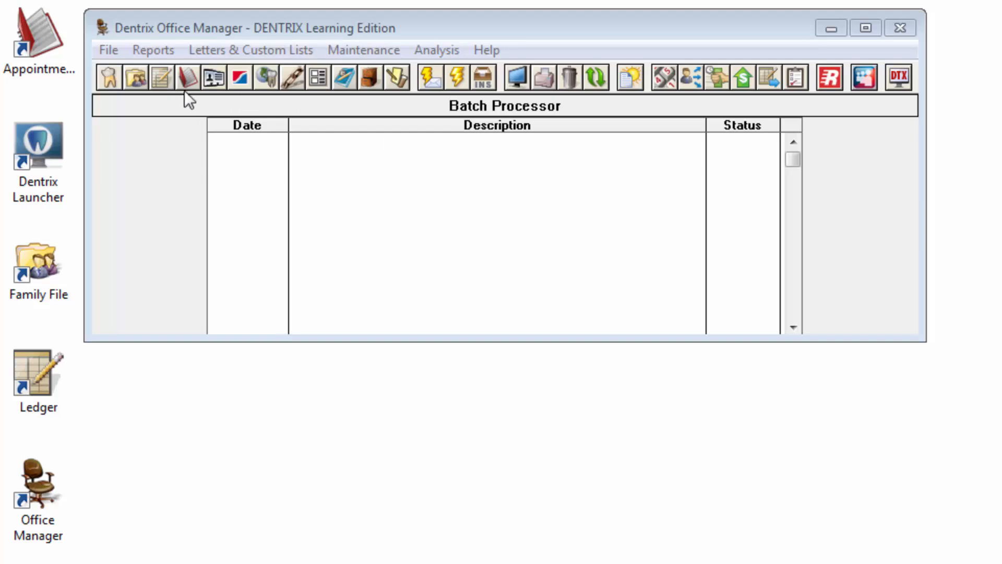
Open the Ledger and start the Month End Update.
left_click(167, 86)
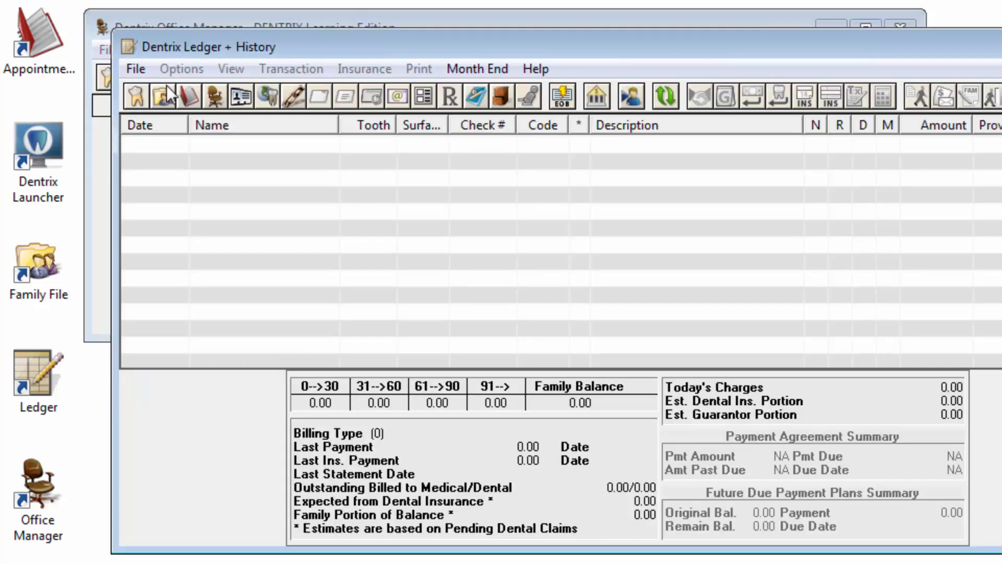
left_click(472, 73)
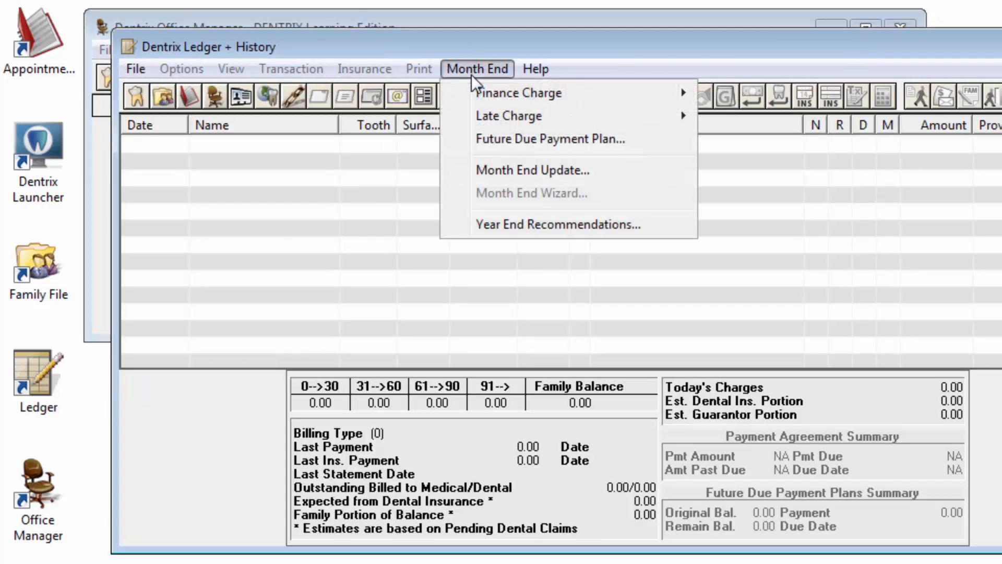
left_click(625, 177)
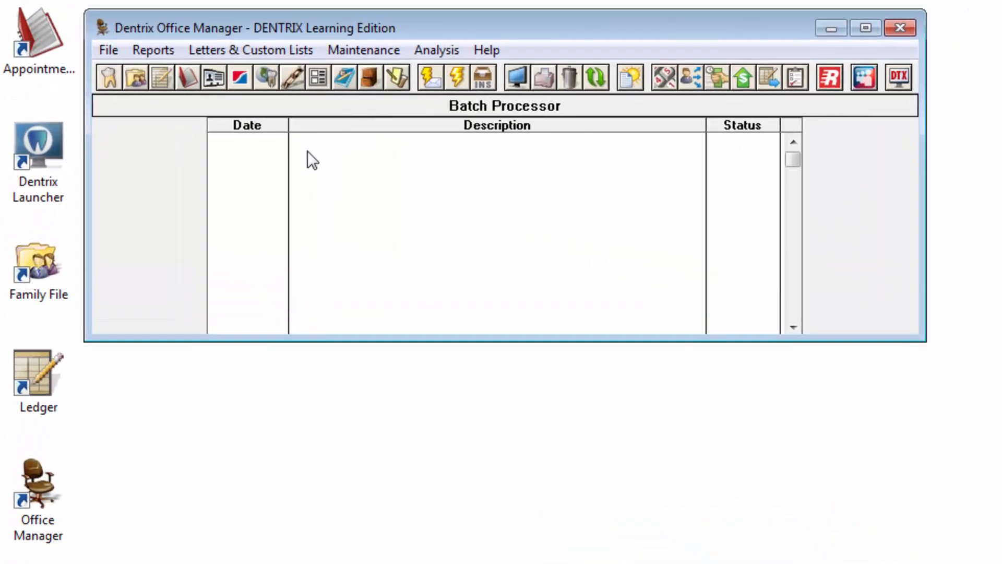
Open the practice information for editing in the Practice Resource Setup.
left_click(364, 50)
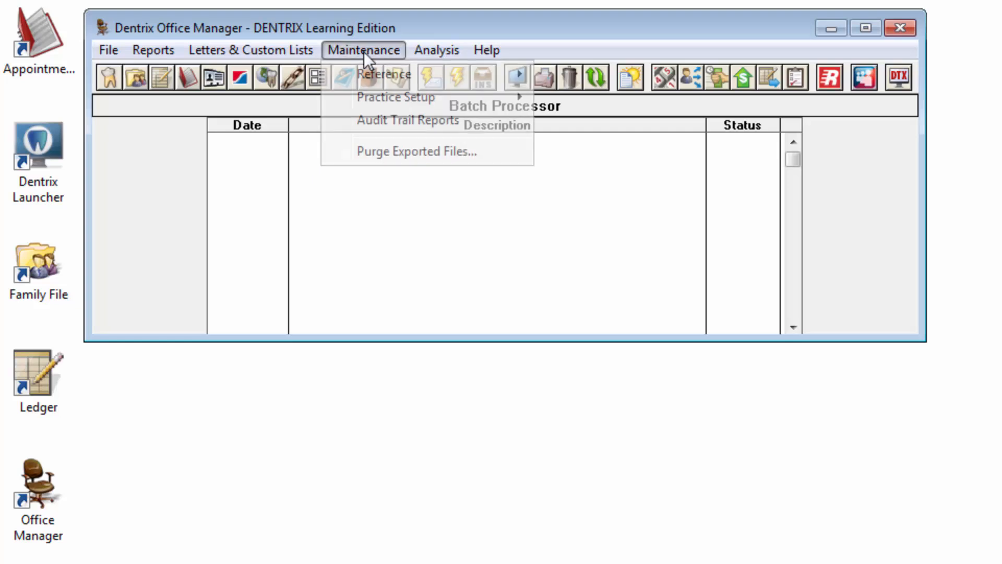
mouse_move(371, 99)
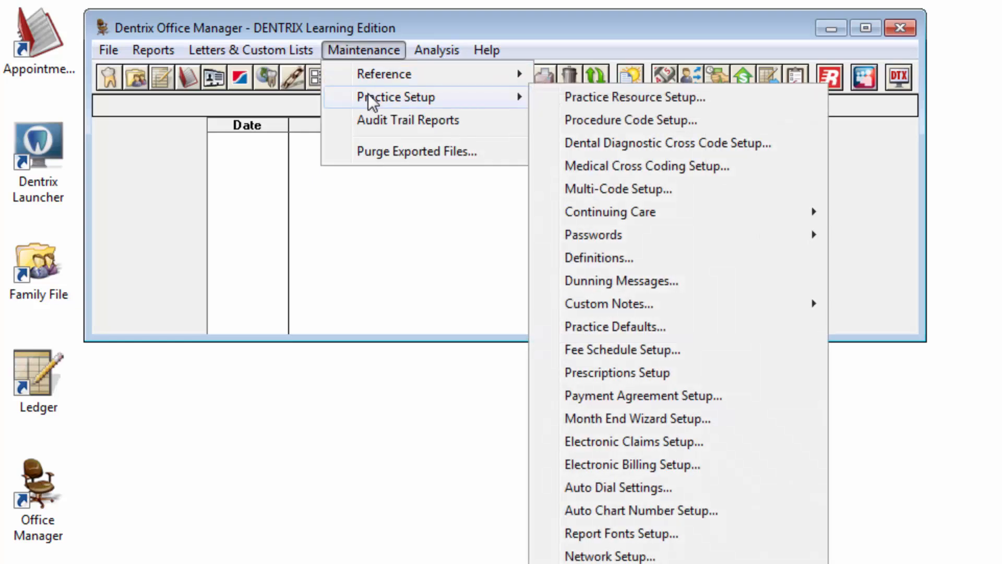
left_click(600, 97)
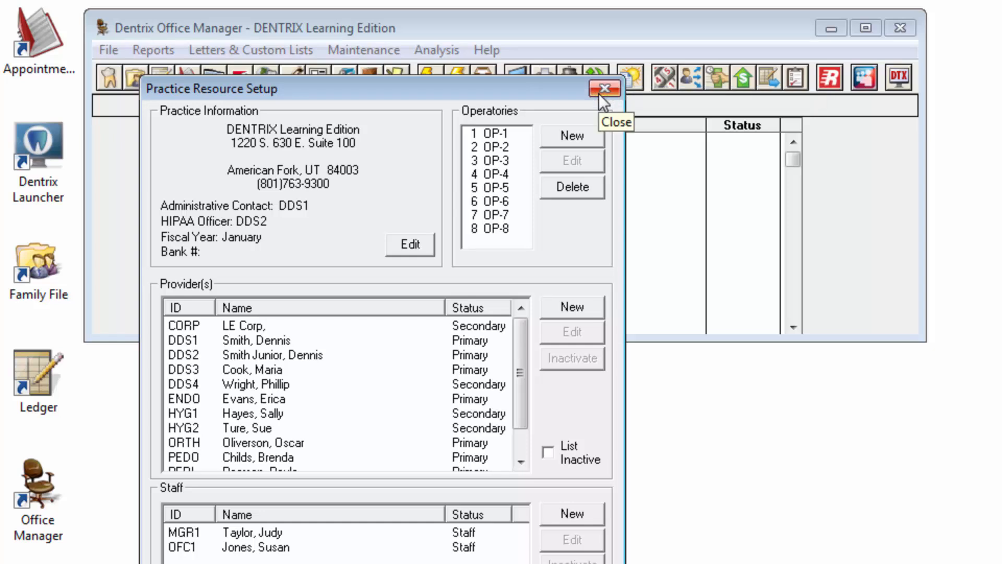
left_click(431, 246)
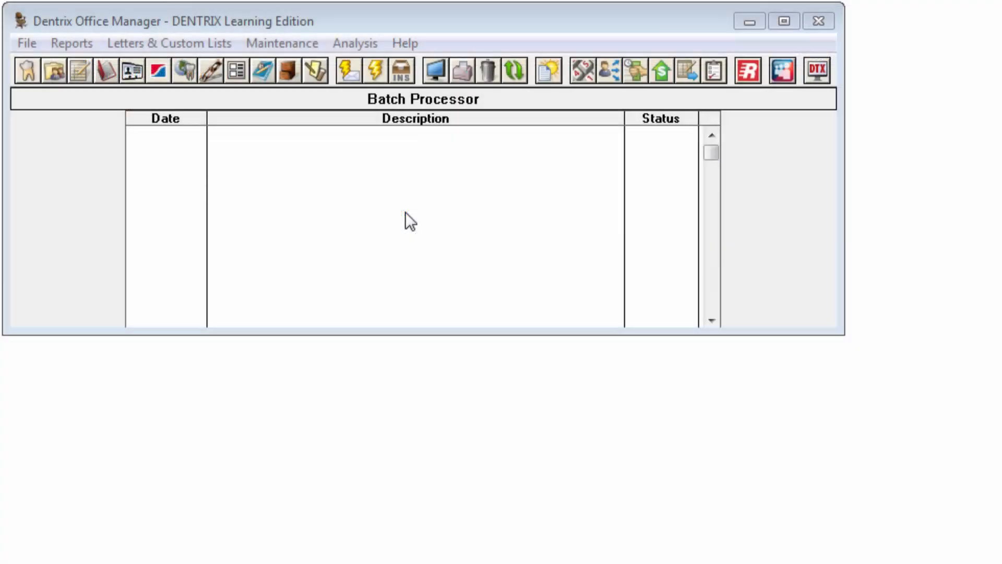
Open the Practice Advisor Report and set its Generate Report As Of date to 12/31/2014.
left_click(361, 42)
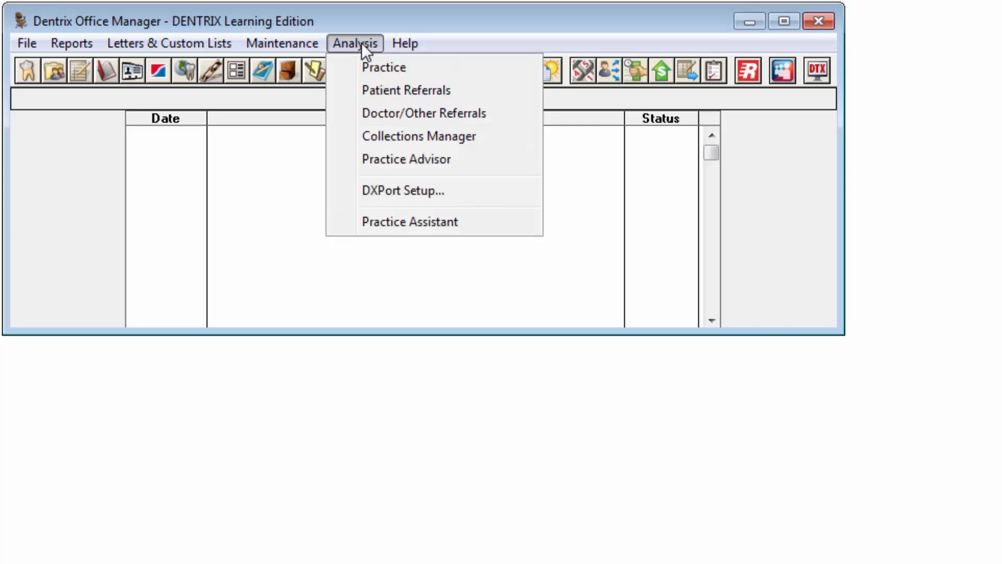
left_click(385, 158)
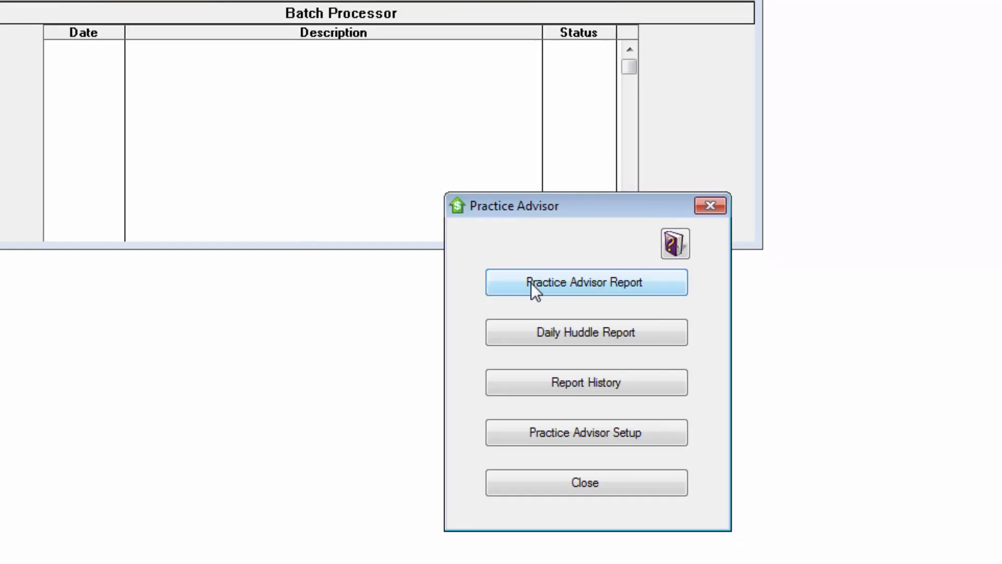
left_click(531, 283)
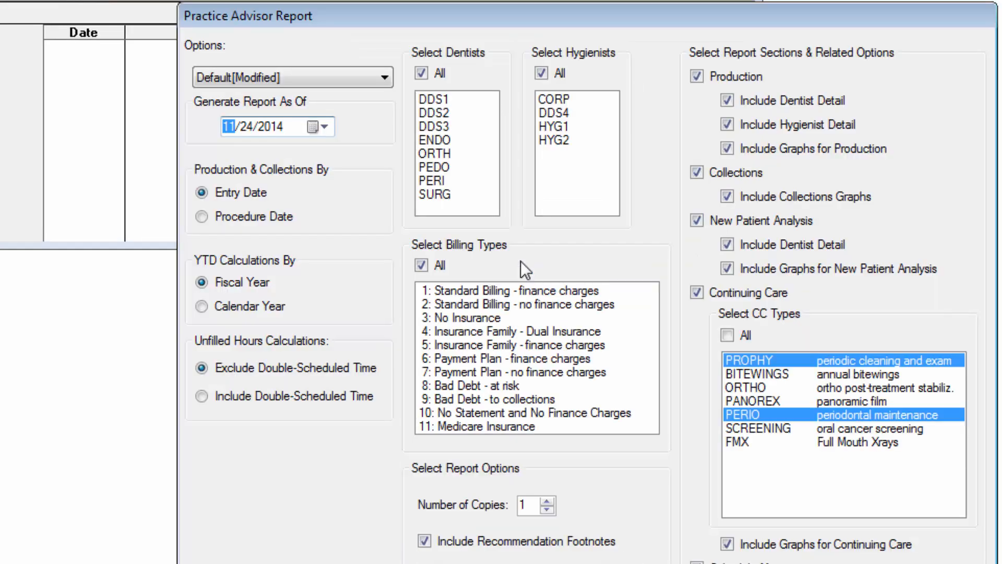
left_click(327, 130)
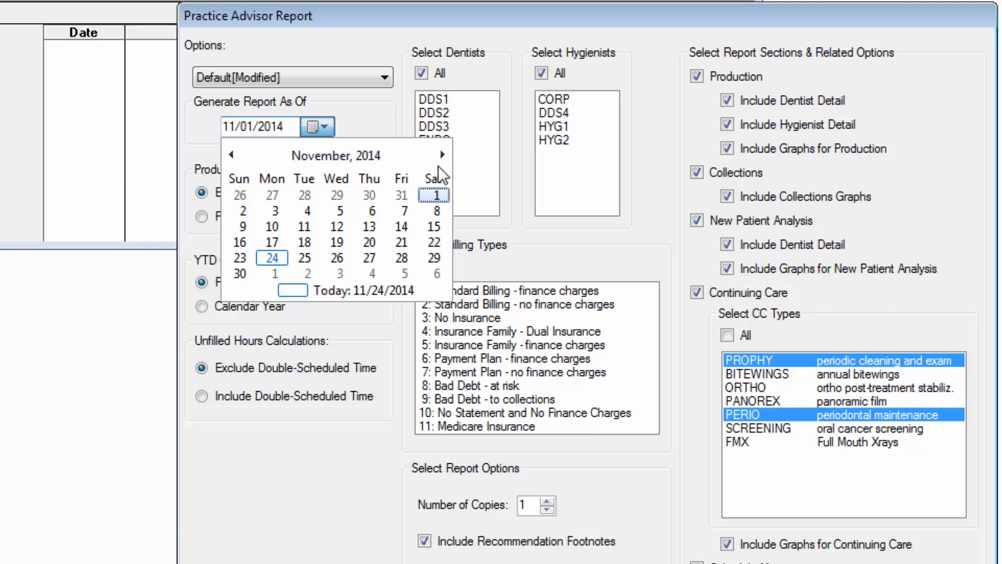
left_click(441, 156)
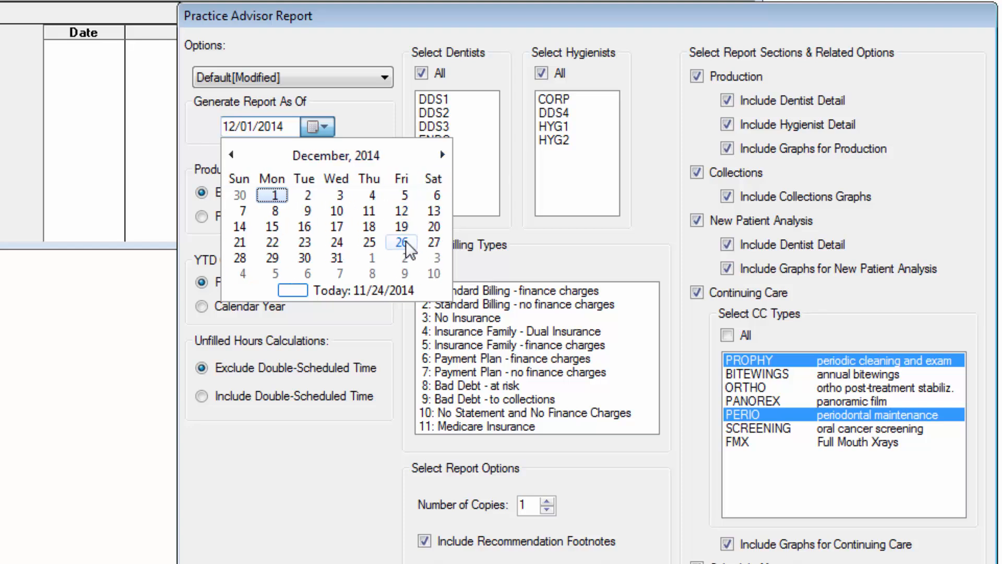
left_click(336, 258)
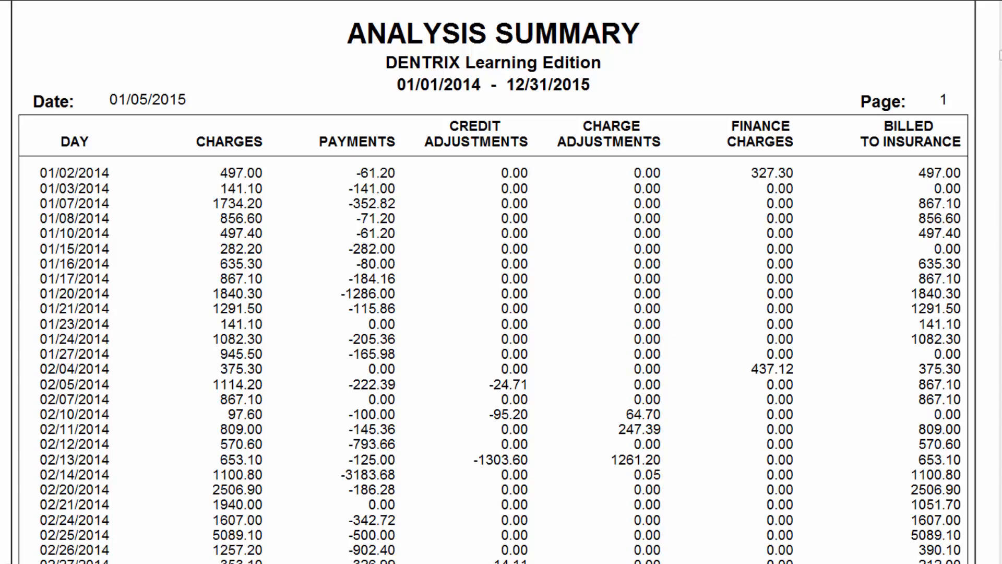
Review the Analysis Summary report, from the daily charges and payments through the totals to the provider figures.
scroll(631, 86, "down", 5)
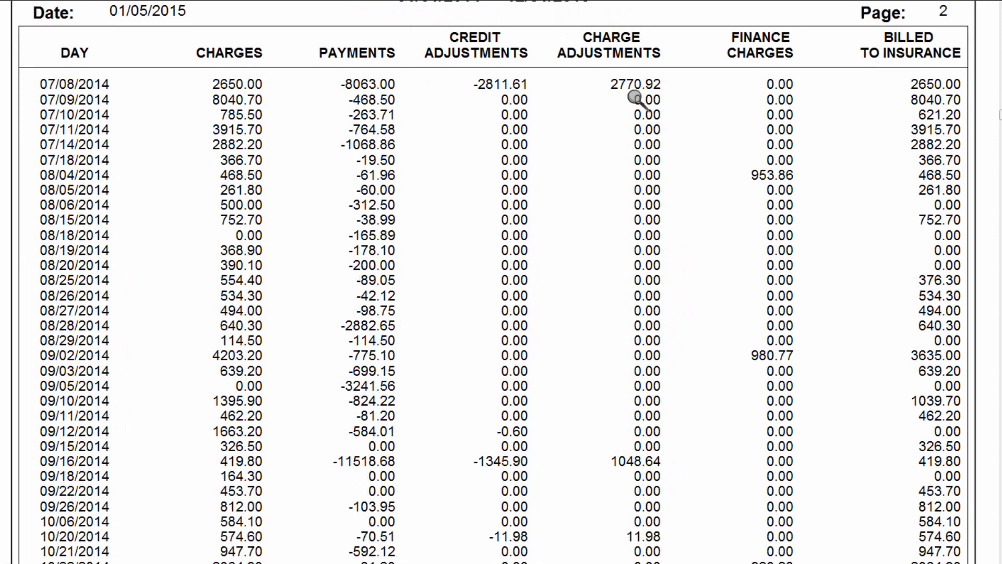
scroll(635, 101, "down", 10)
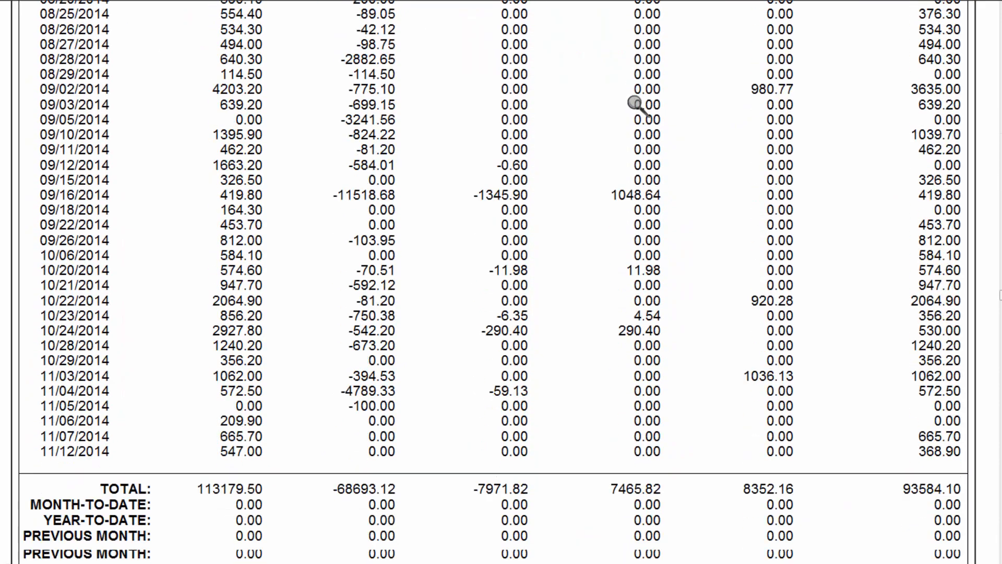
scroll(634, 102, "down", 4)
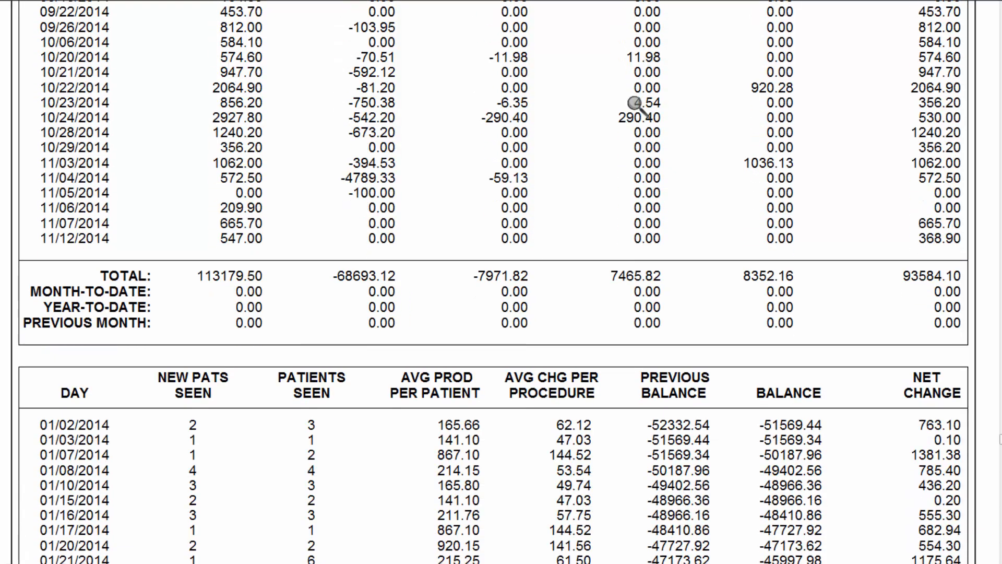
scroll(634, 103, "up", 1)
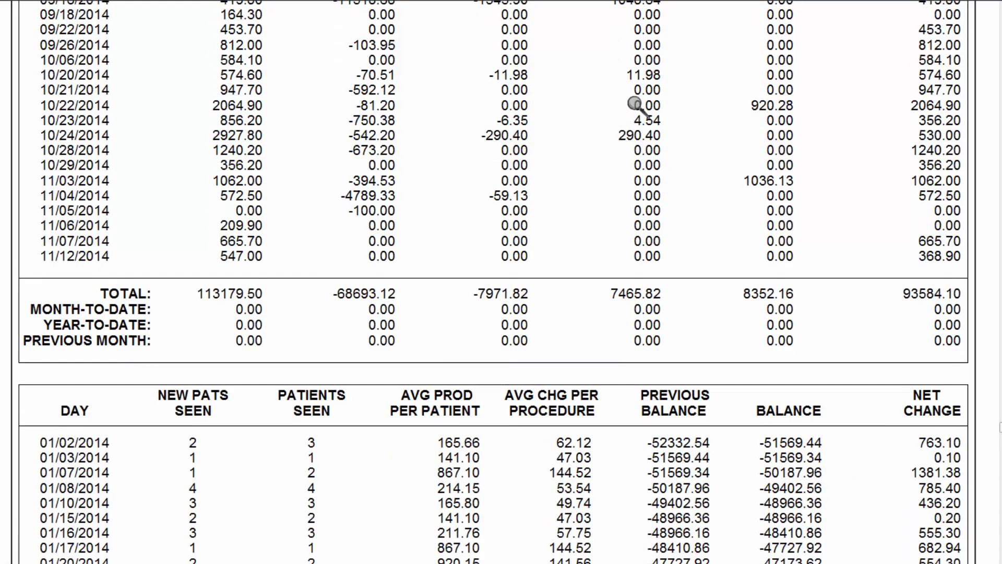
scroll(634, 104, "down", 20)
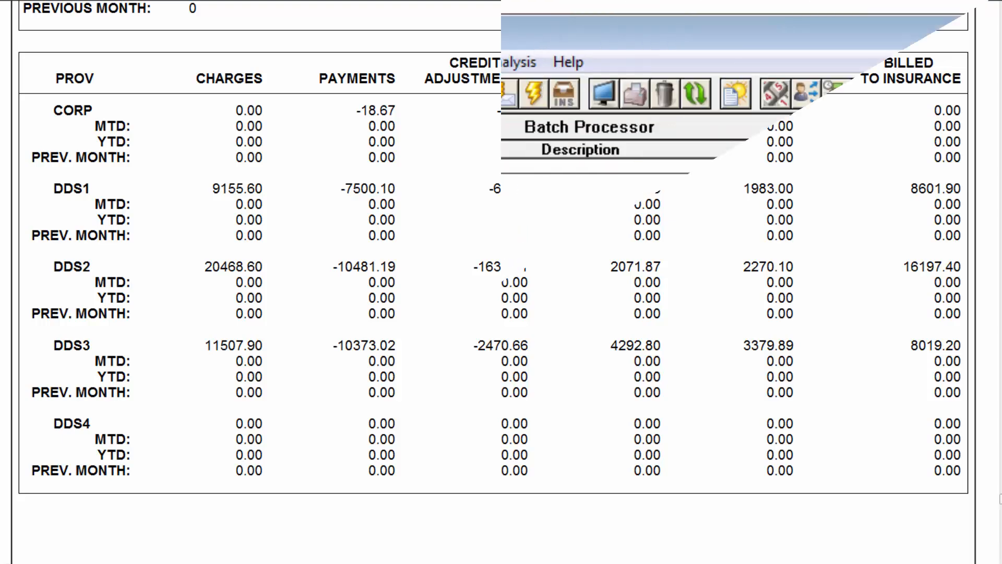
Set up an Analysis Summary report for entry dates 01/01/2014 to 12/31/2014 and include the Daily Summary.
left_click(188, 59)
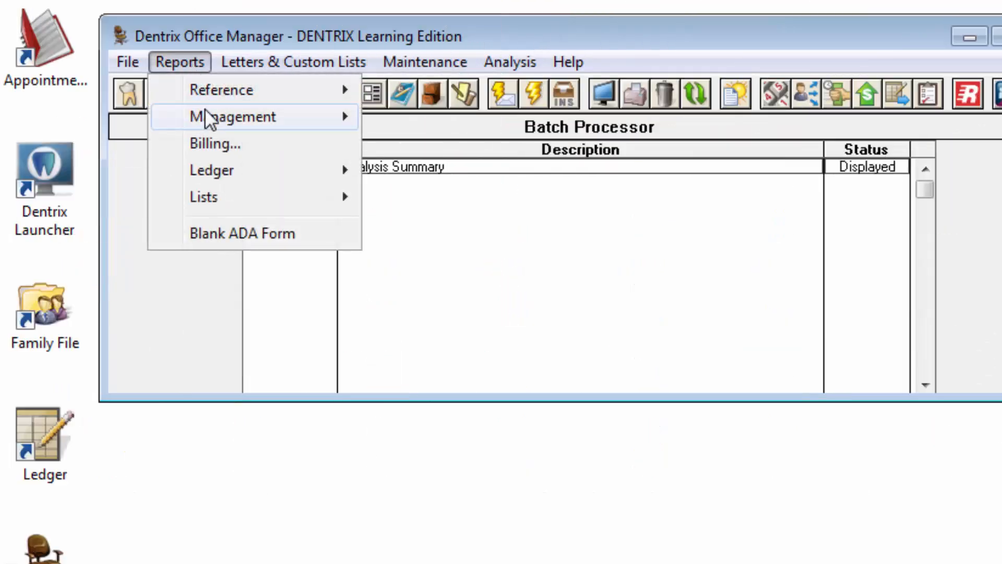
mouse_move(205, 112)
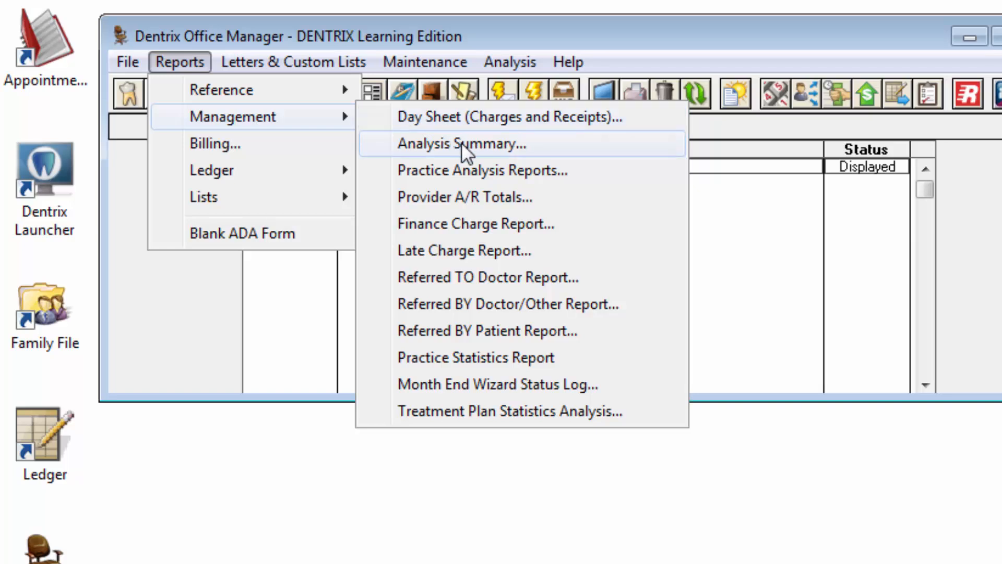
left_click(540, 143)
left_click(461, 272)
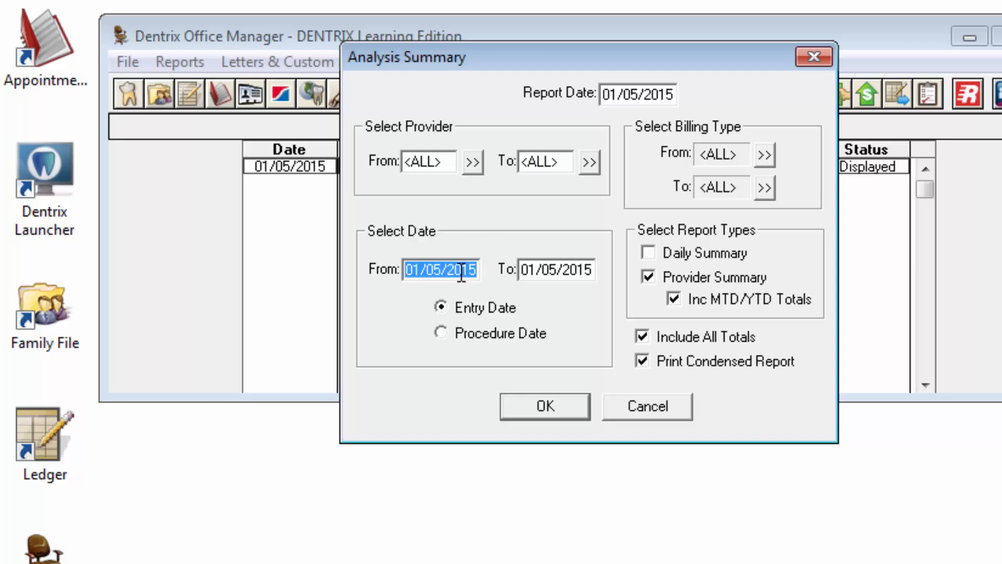
type("010114")
key("Tab")
type("12")
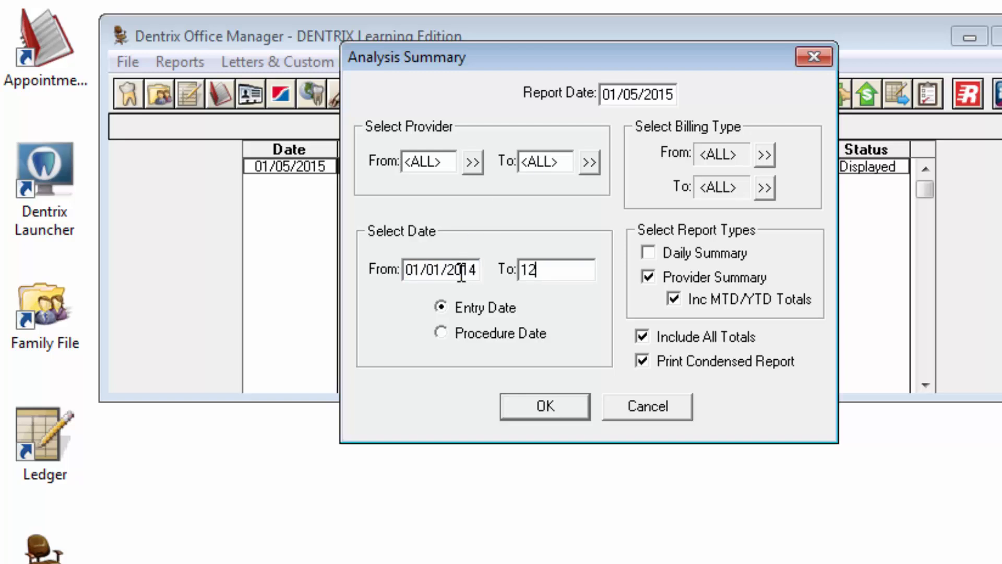
type("/31/2014")
key("Tab")
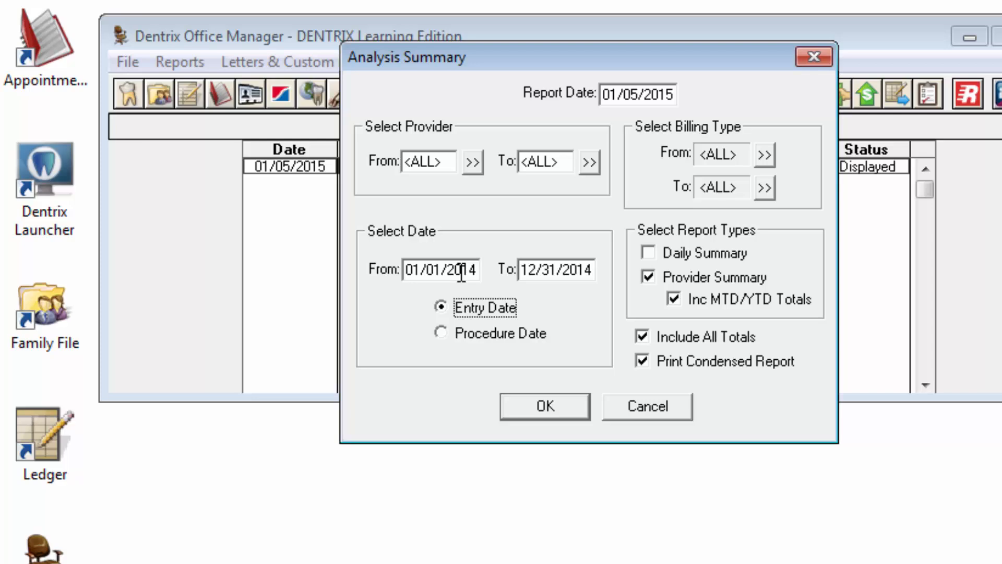
left_click(667, 259)
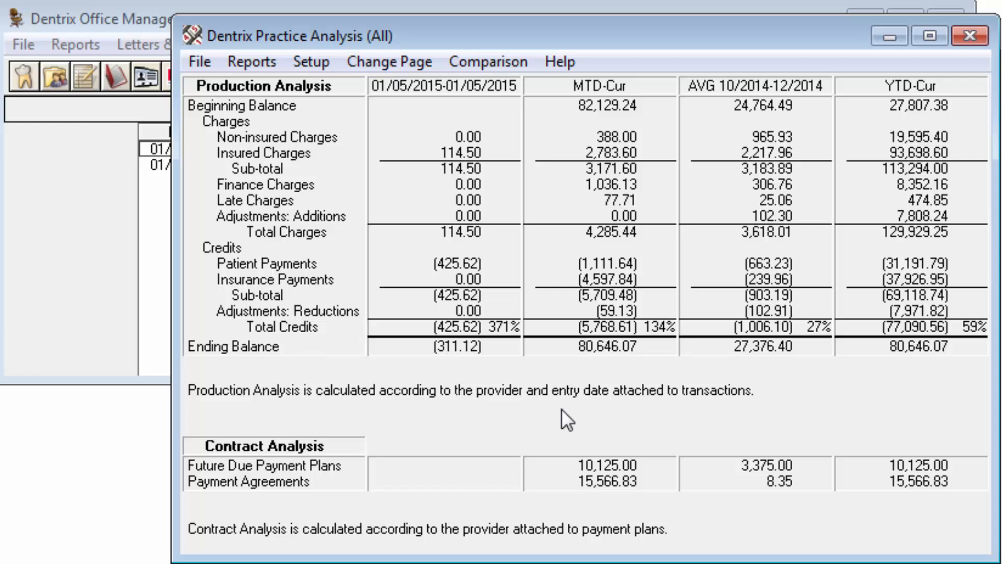
Open the analysis setup in Practice Analysis, and print the analysis from the Practice Analysis window.
left_click(312, 63)
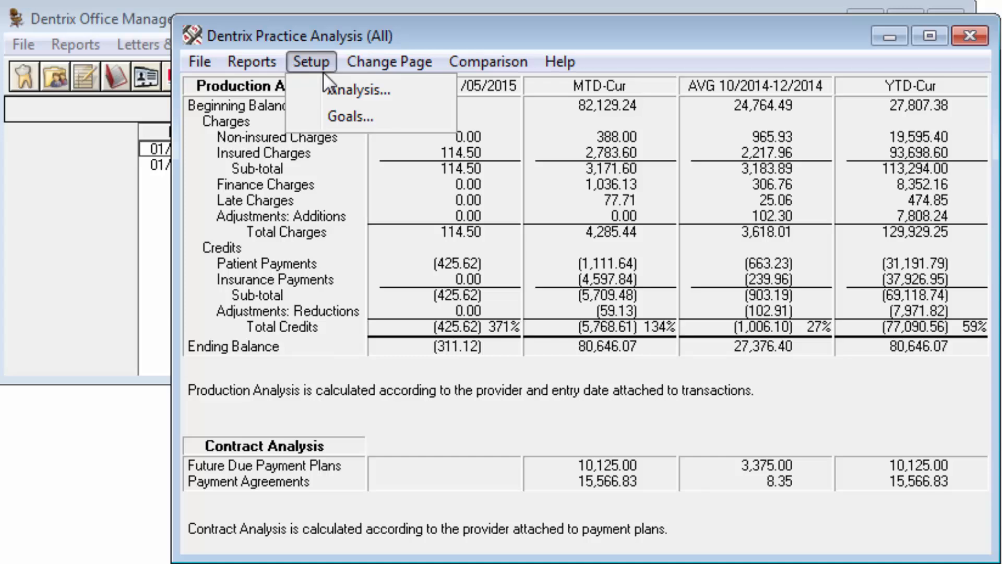
left_click(329, 86)
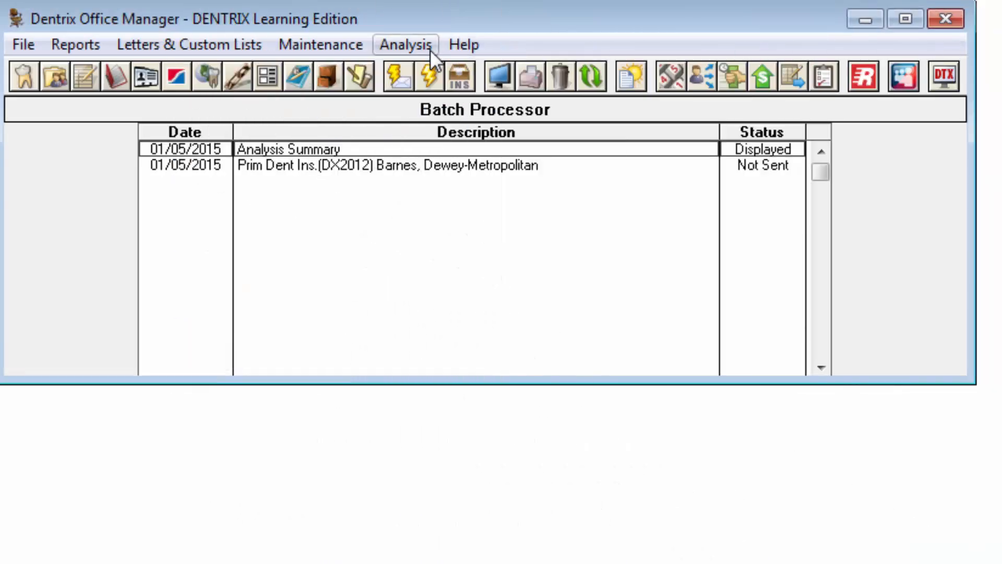
left_click(430, 49)
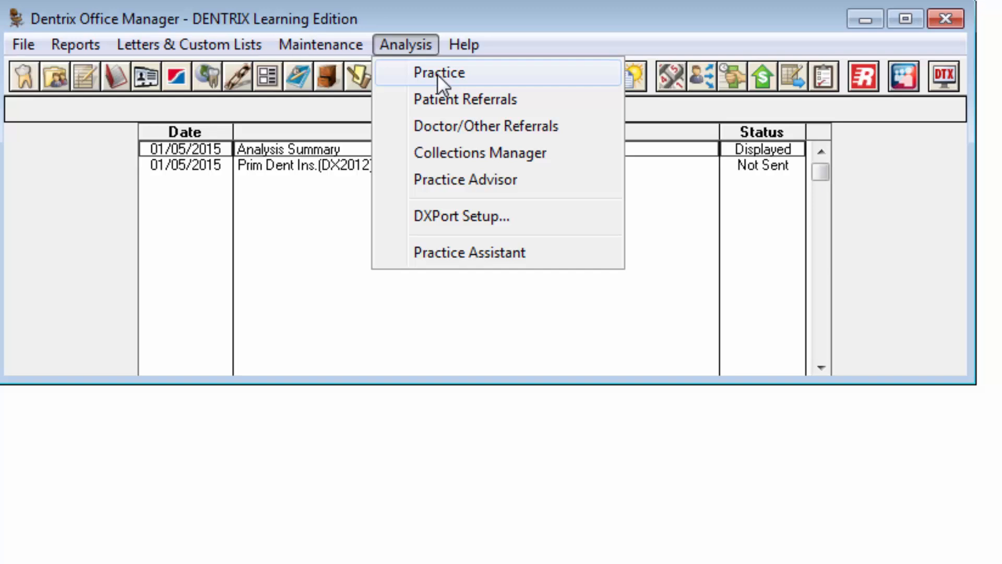
left_click(437, 74)
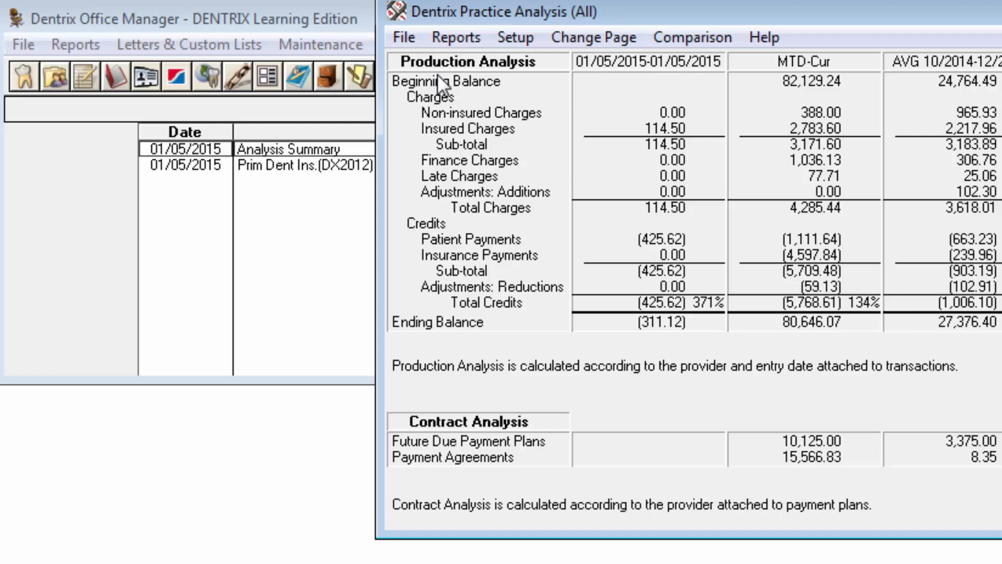
left_click(406, 37)
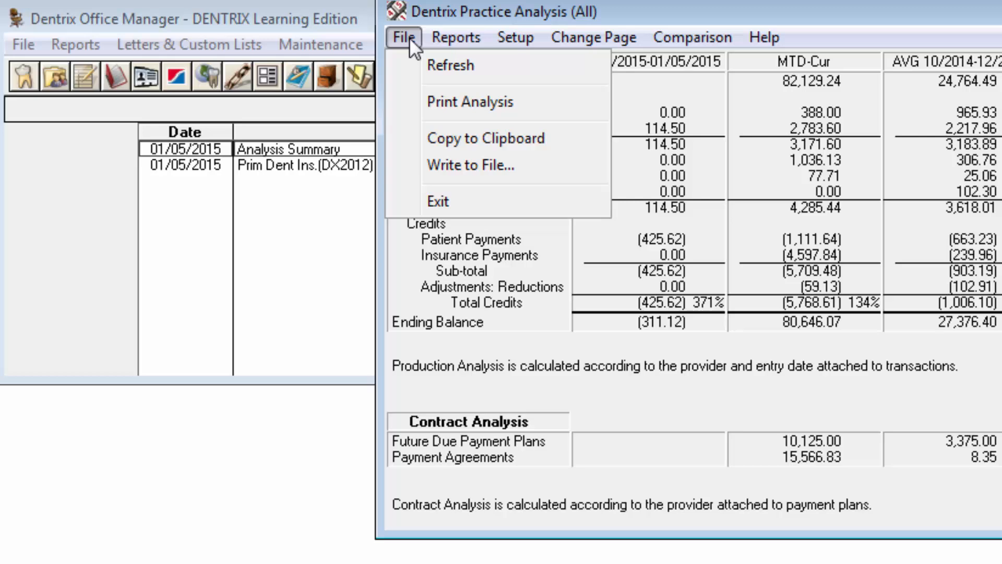
left_click(458, 100)
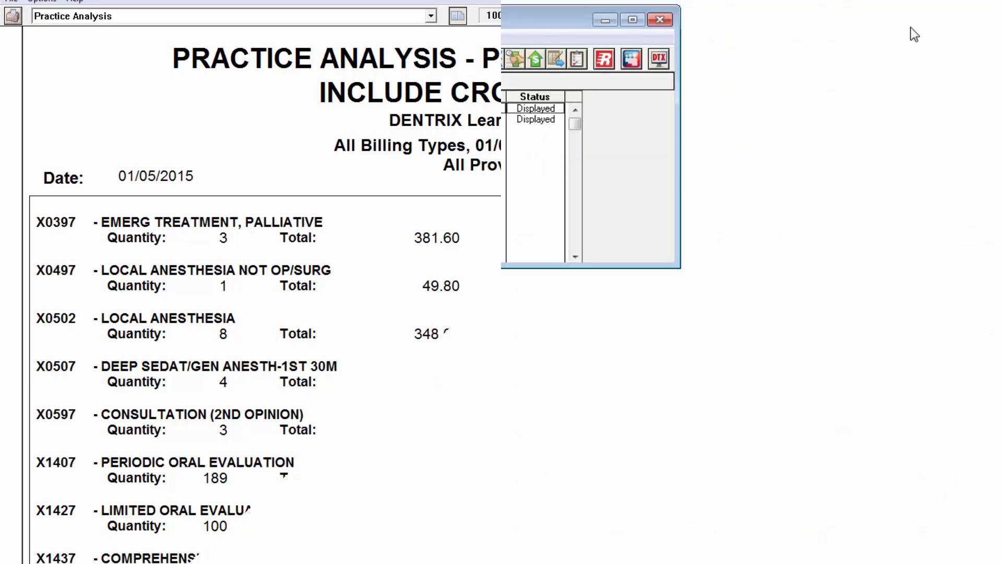
Set up a Practice Analysis report for entry dates 01/01/2014 to 12/31/2014, leaving out the by Category breakdown and the Payment Summary.
left_click(77, 41)
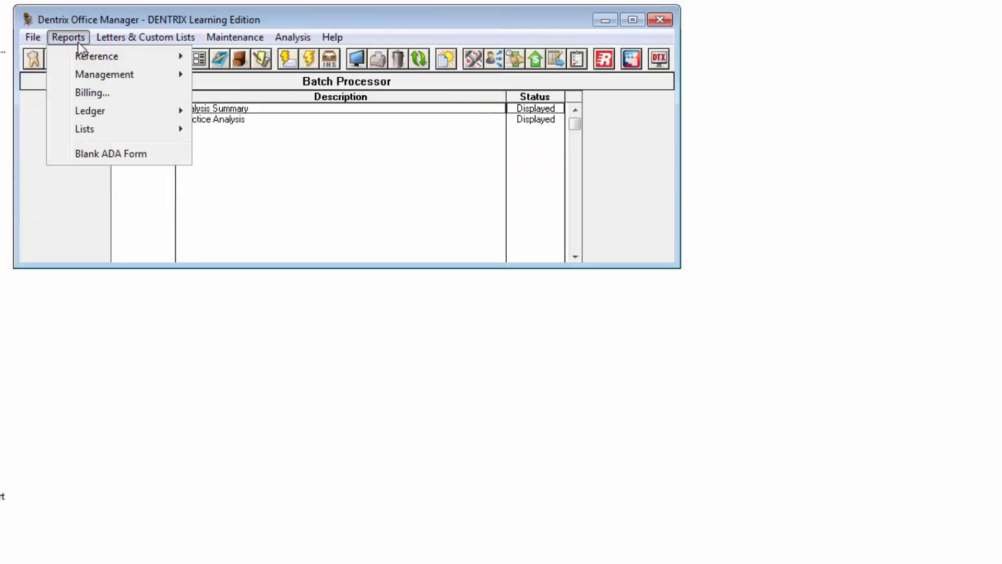
mouse_move(130, 74)
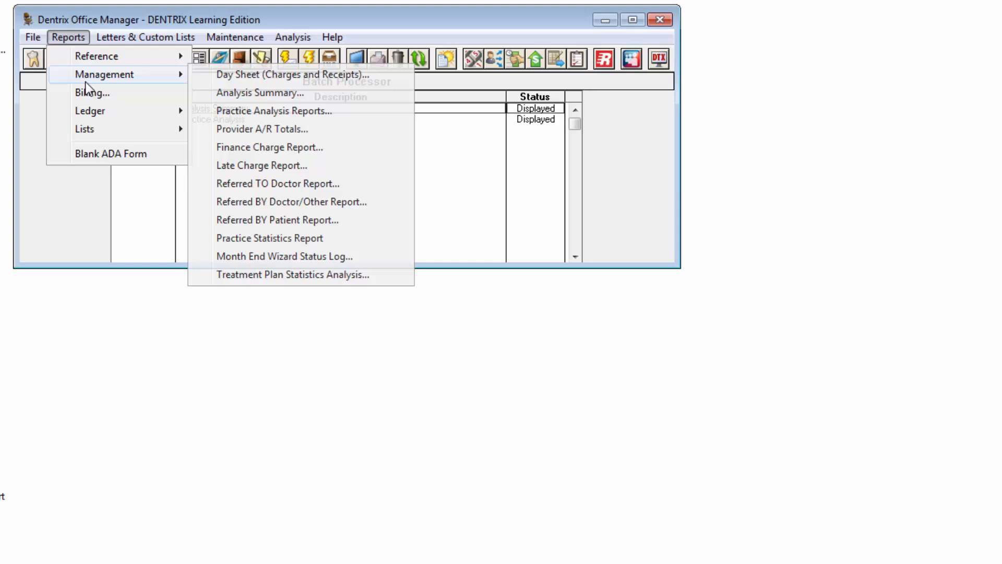
left_click(265, 111)
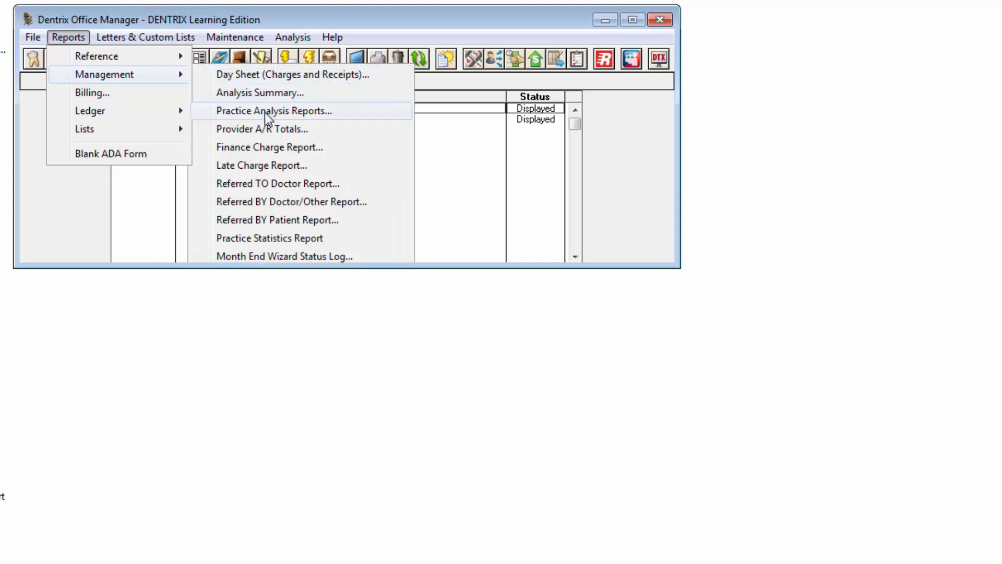
double_click(621, 238)
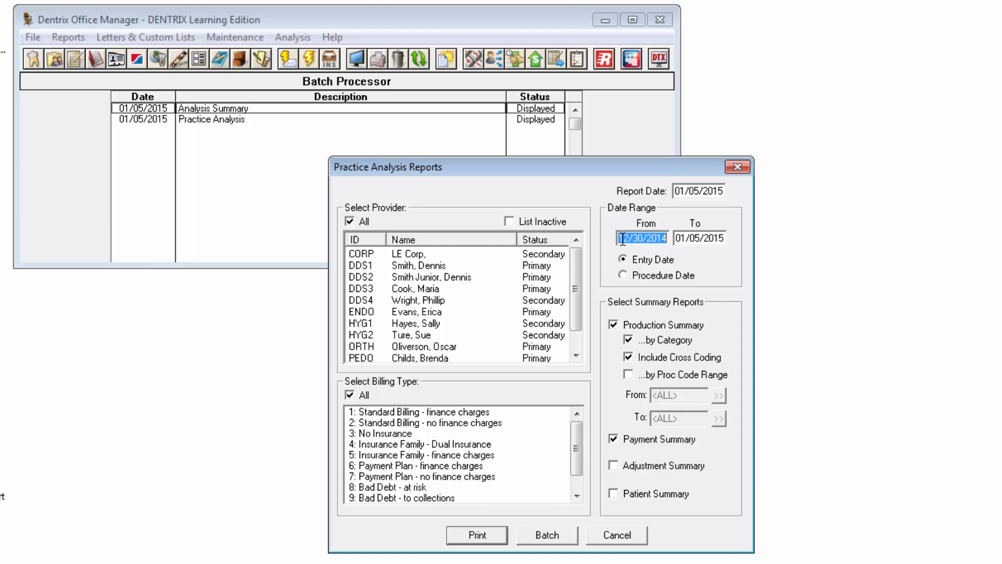
type("010114")
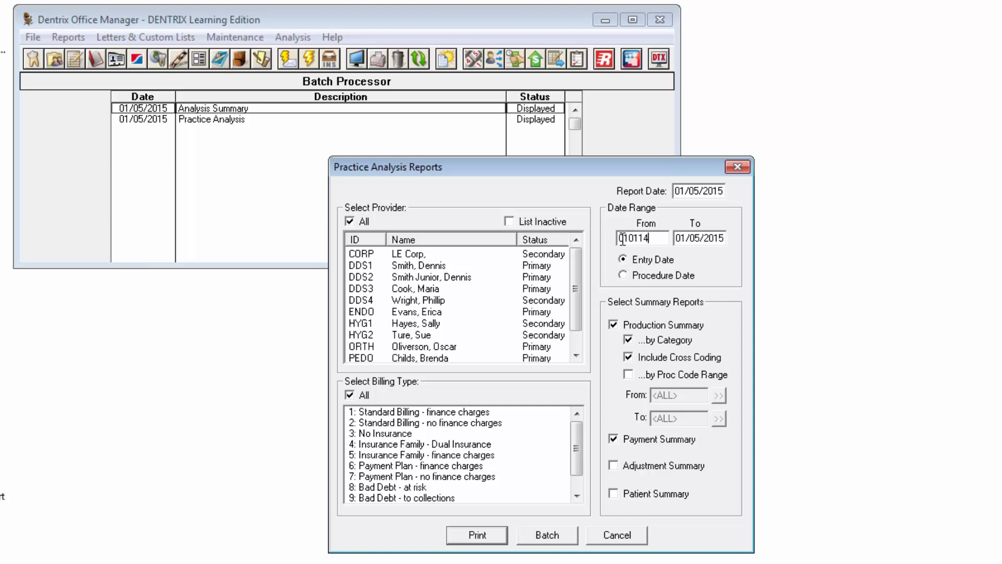
double_click(686, 238)
type("123114")
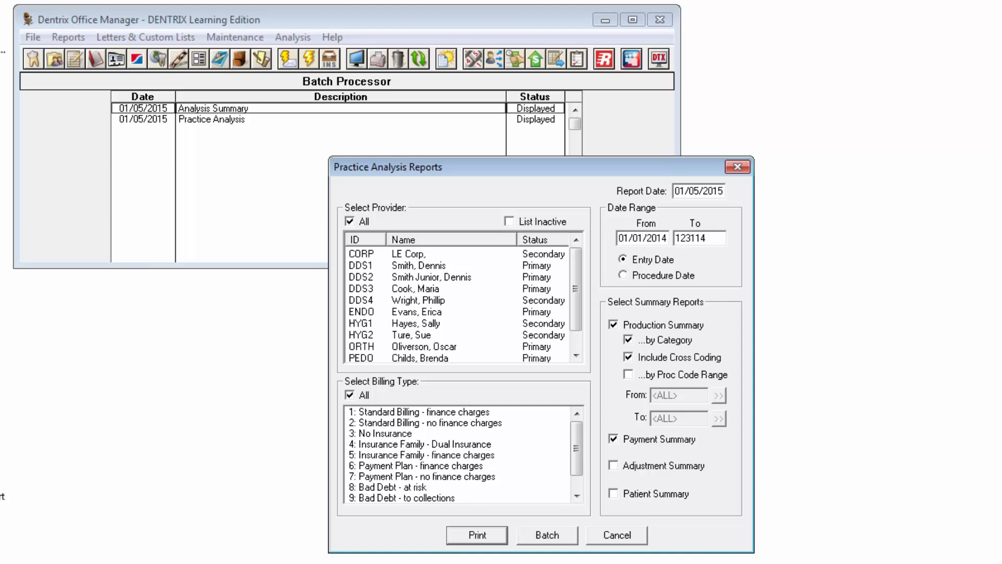
left_click(649, 339)
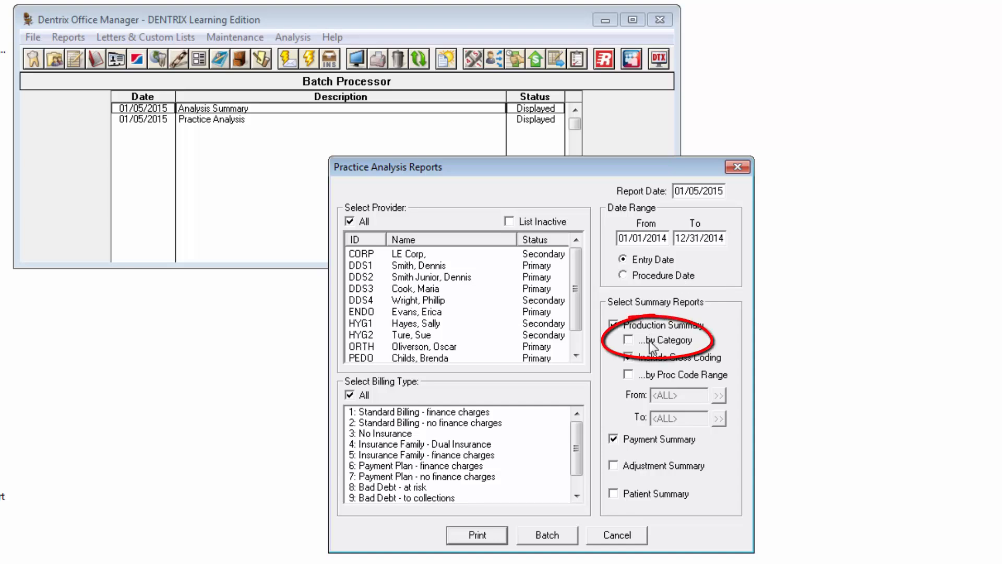
left_click(646, 439)
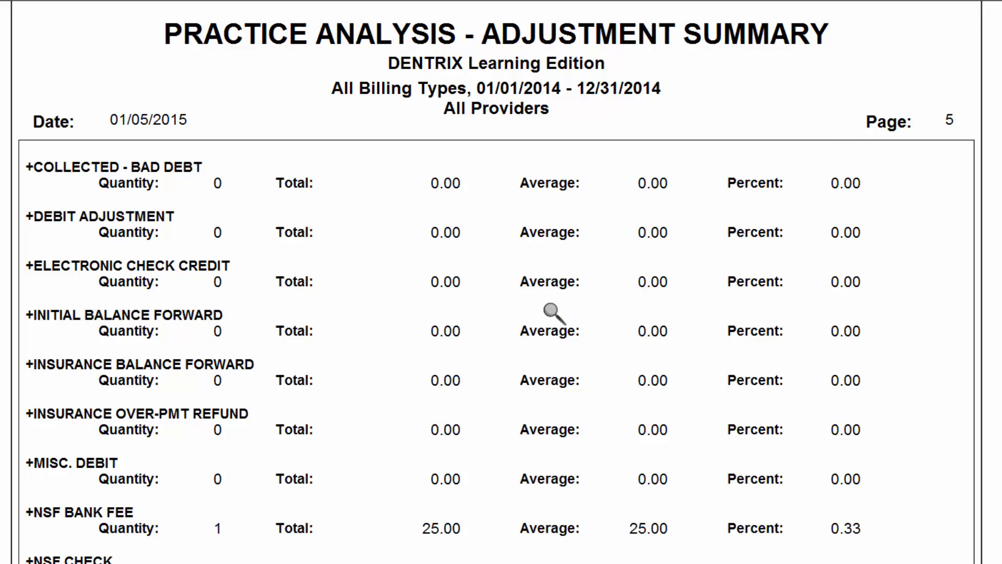
Review the Practice Analysis Adjustment Summary, going down through the adjustment types with their quantities, totals, averages and percentages.
scroll(510, 334, "down", 3)
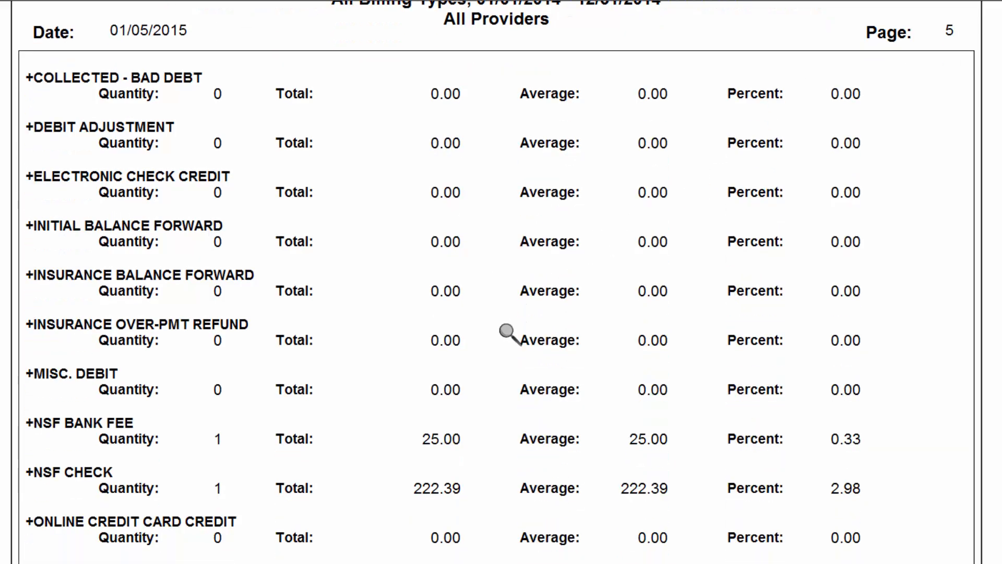
scroll(507, 332, "down", 3)
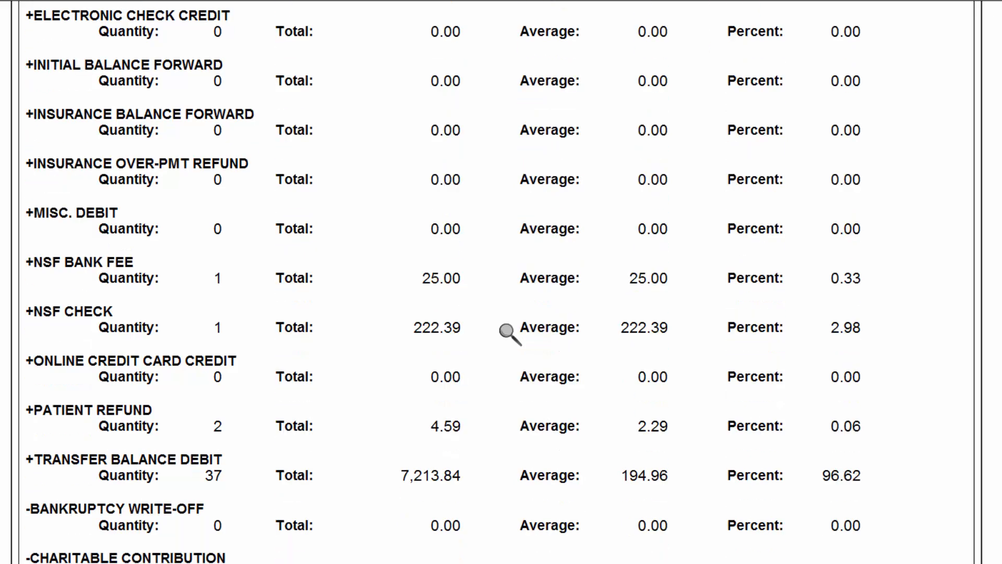
scroll(511, 334, "down", 3)
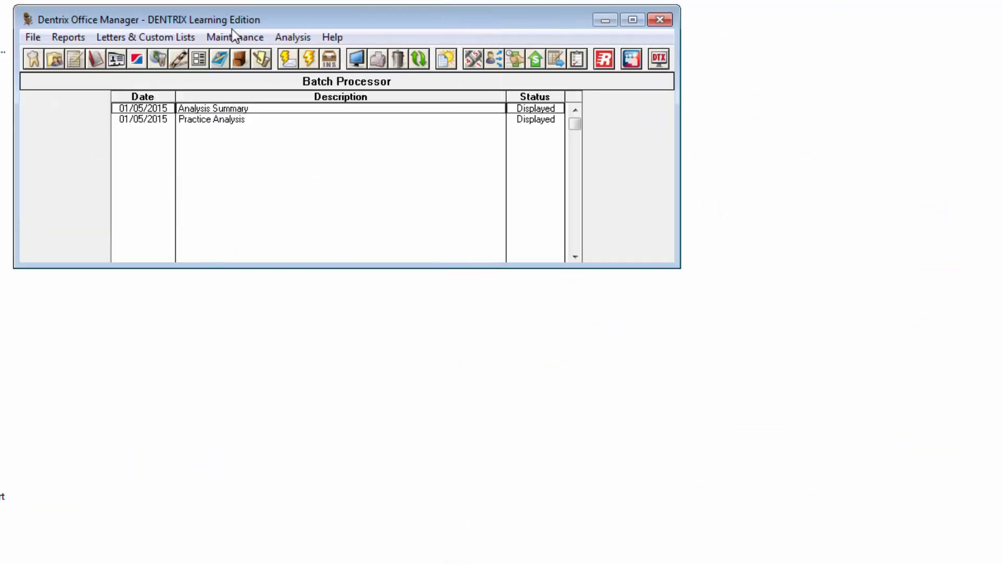
Set up another Practice Analysis report for 01/01/2014 to 12/31/2014 with both the Production Summary and the Payment Summary turned off.
left_click(76, 37)
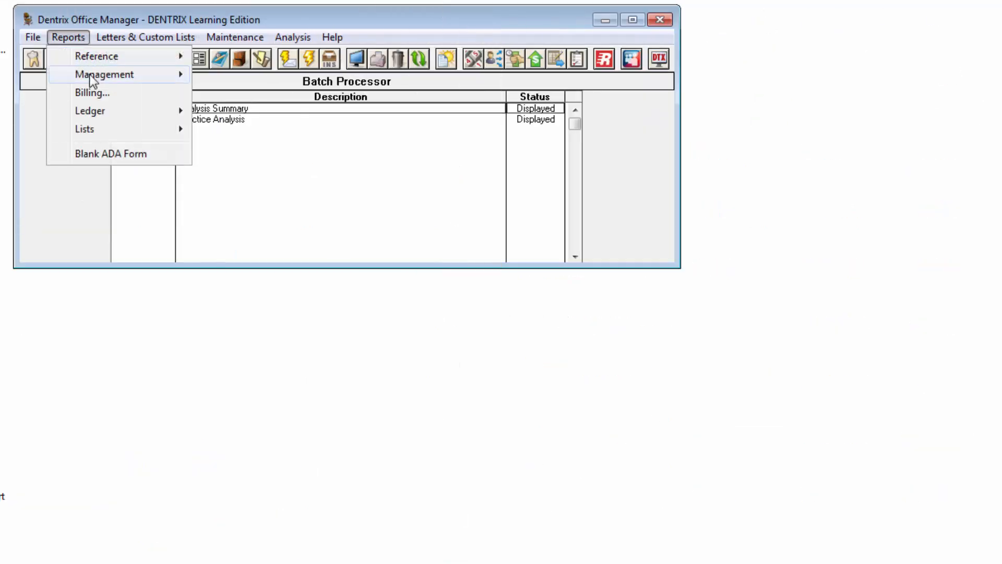
mouse_move(89, 78)
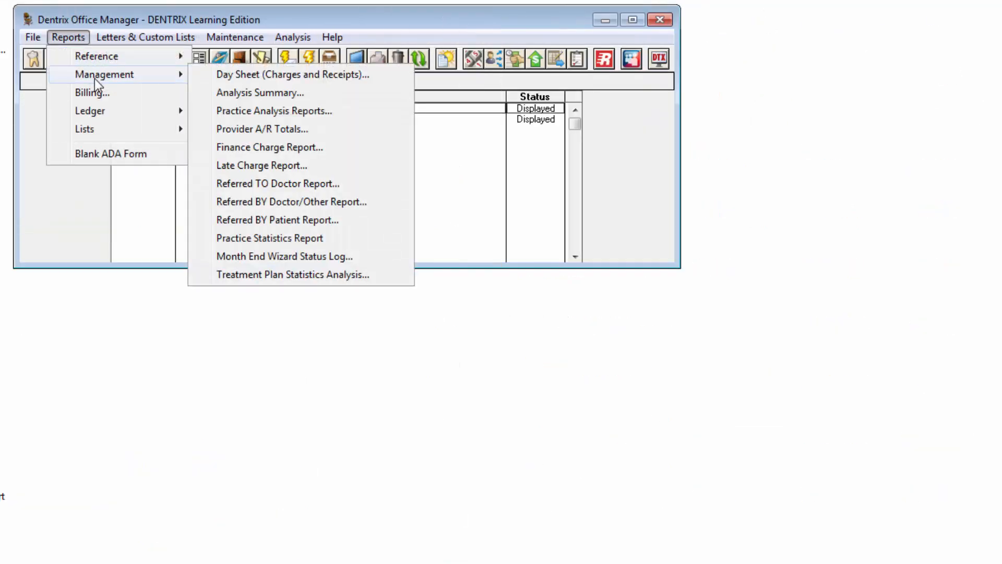
left_click(245, 111)
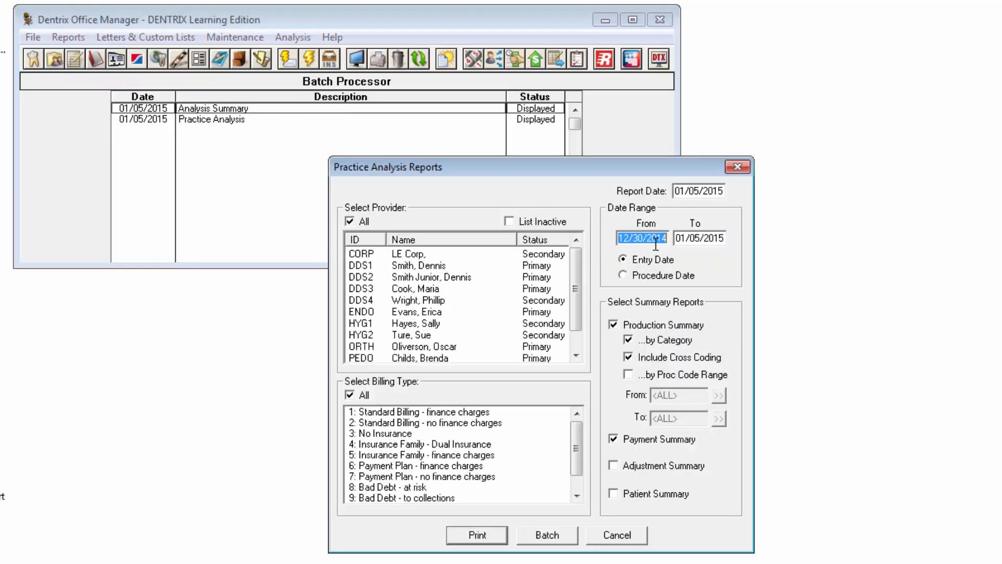
type("010114")
left_click(701, 241)
type("123114")
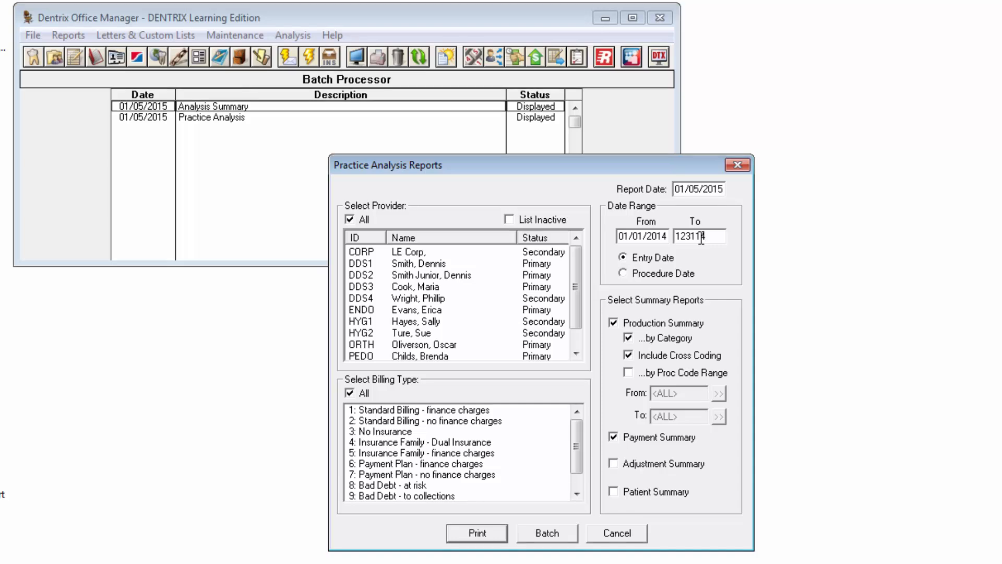
left_click(612, 324)
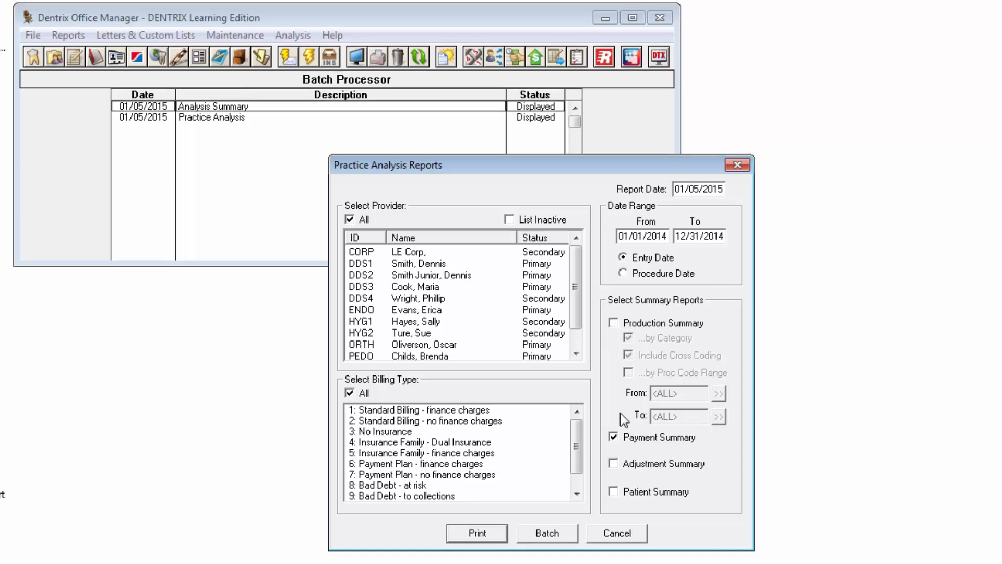
left_click(620, 439)
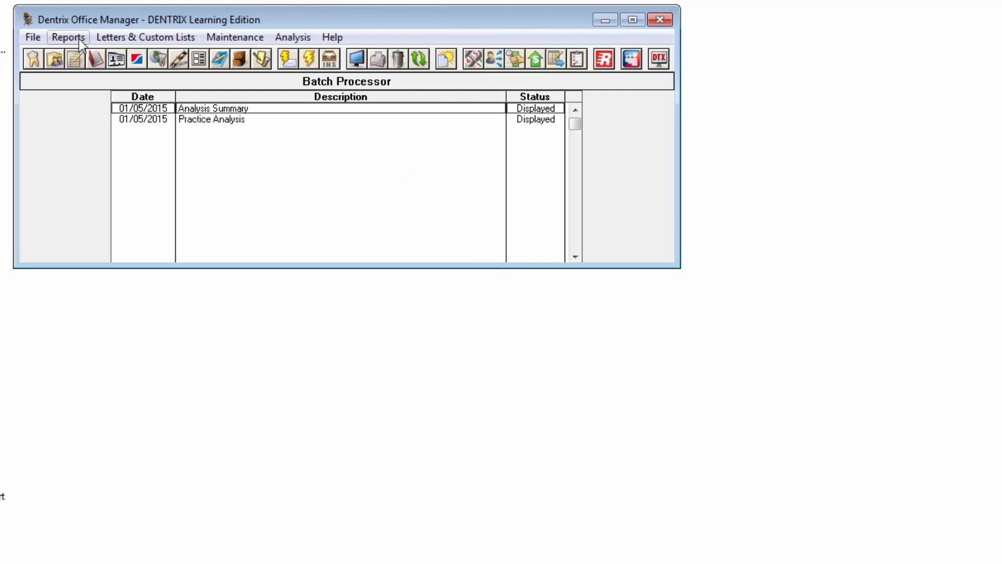
Set up a Practice Analysis report for 01/01/2014 to 12/31/2014 with the Production Summary turned off and the Payment Summary kept.
left_click(79, 39)
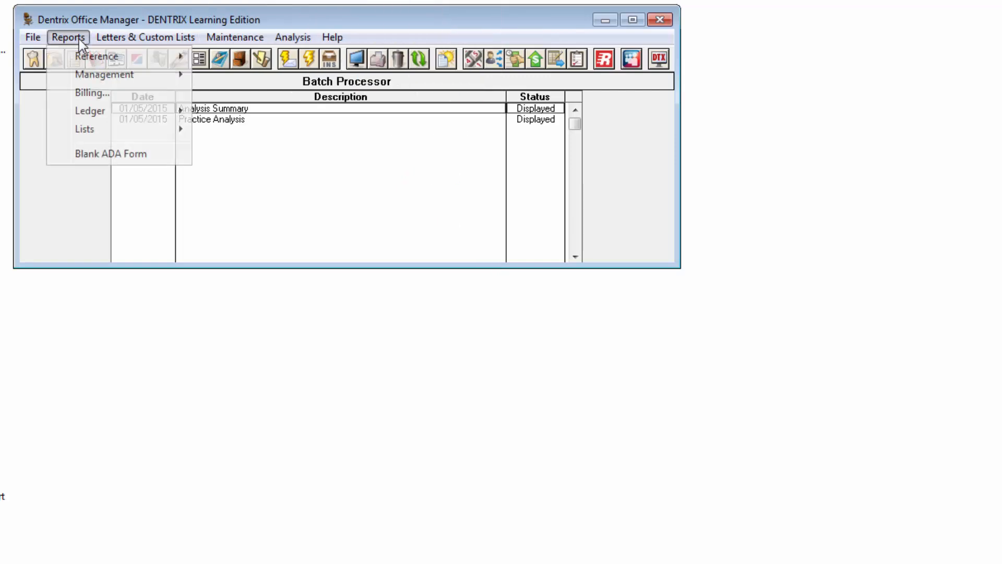
mouse_move(84, 76)
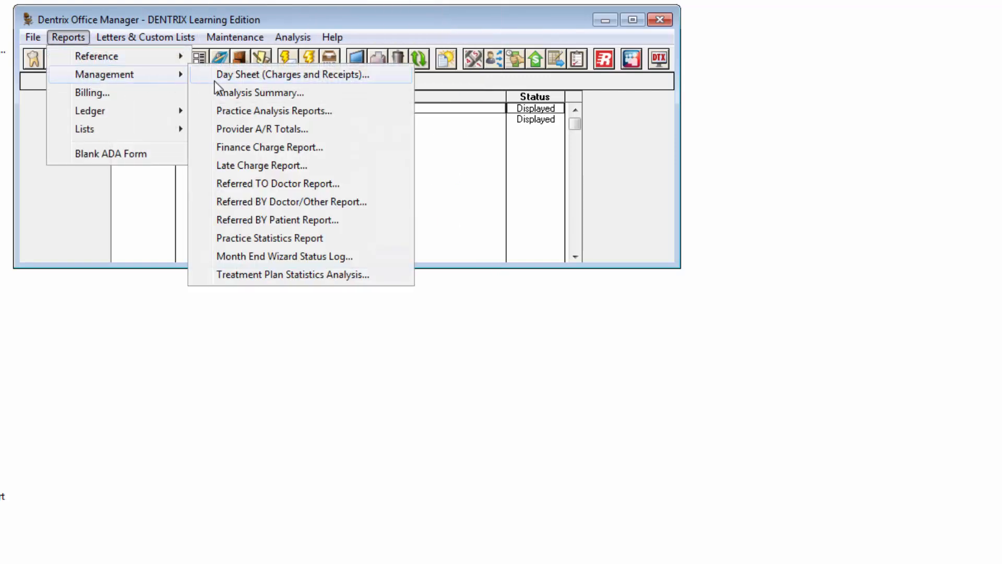
left_click(240, 111)
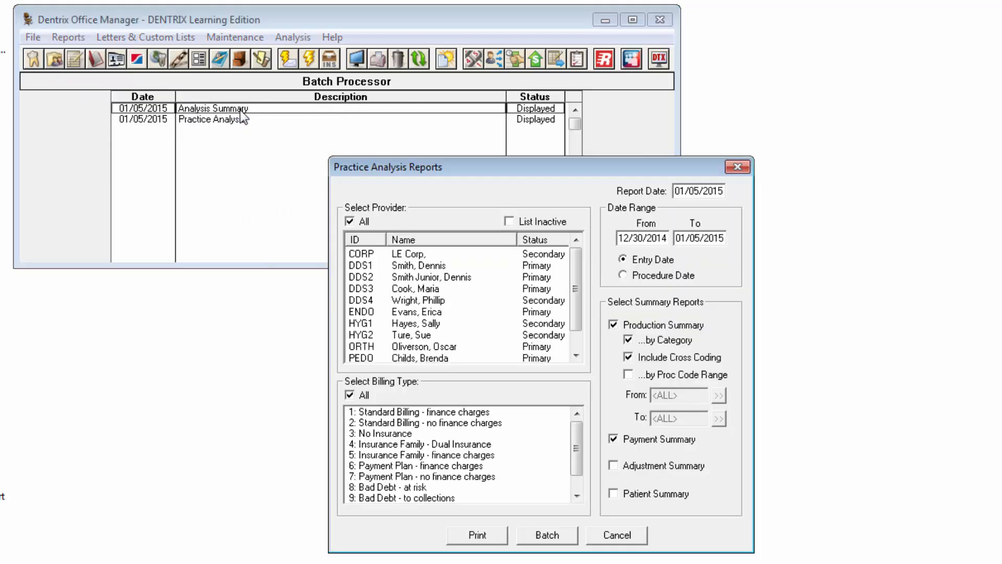
double_click(649, 236)
type("0")
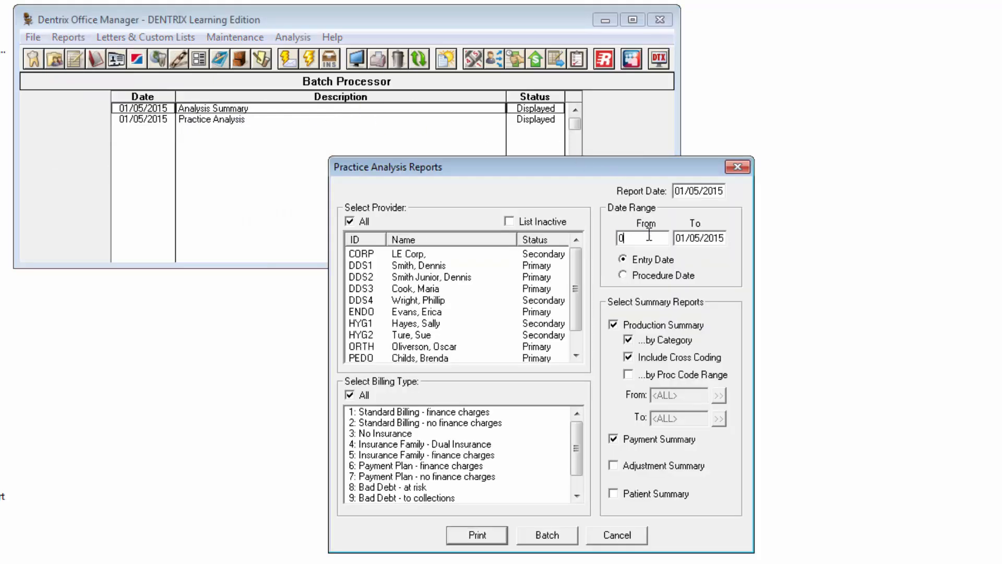
type("1/01/2014")
double_click(689, 237)
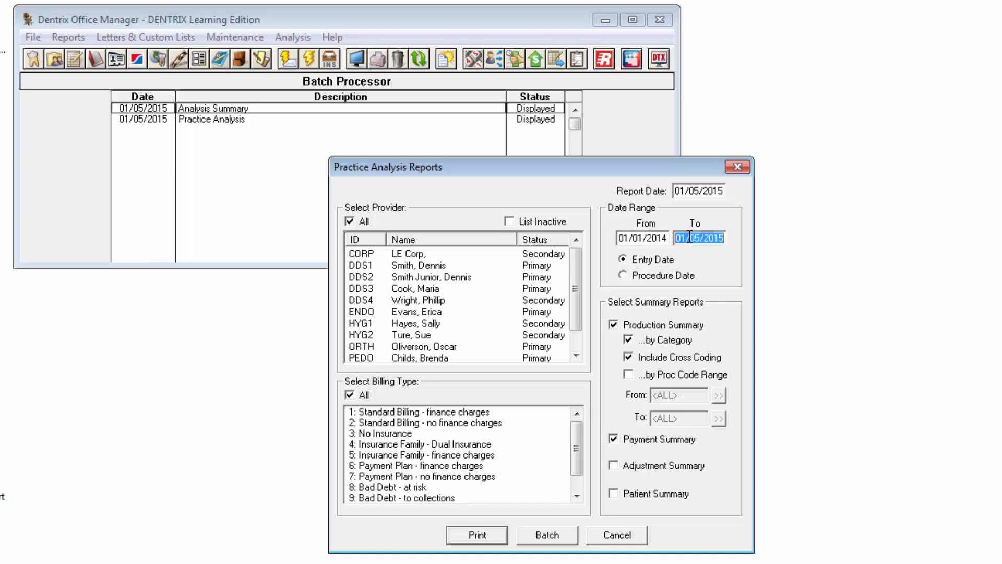
type("123114")
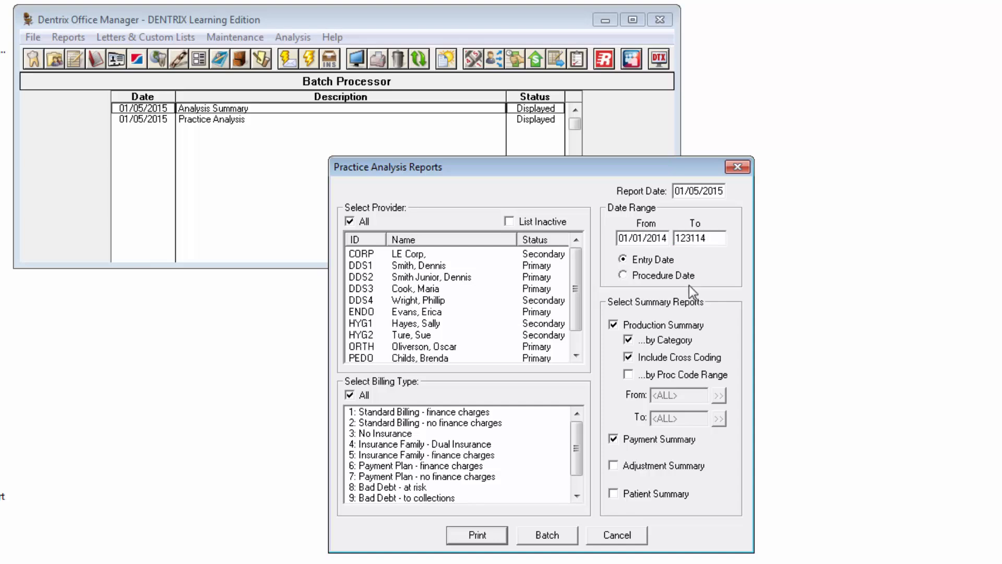
left_click(667, 325)
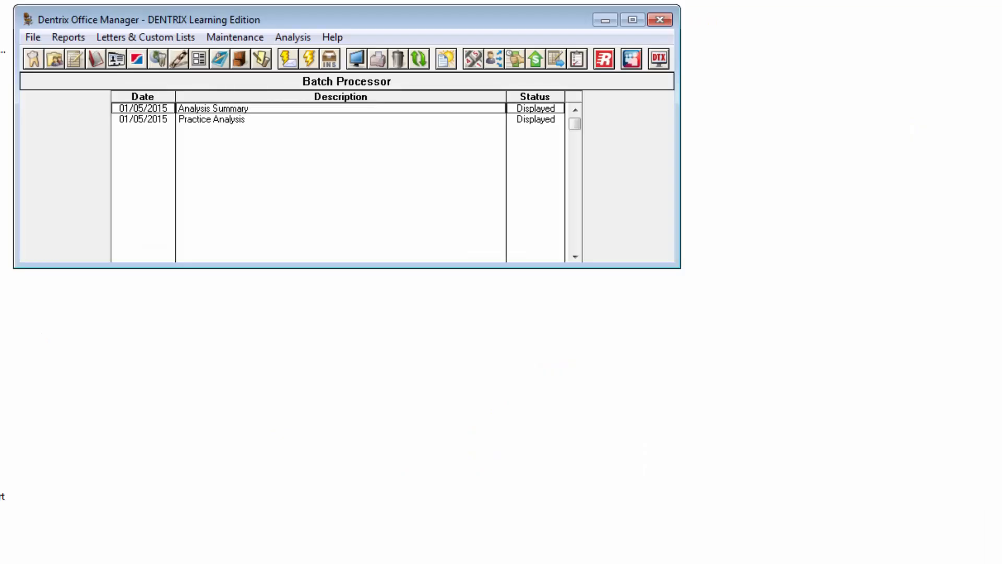
Start one more Practice Analysis report and set its date range from 01/01/2014 to 12/31/2014.
left_click(73, 38)
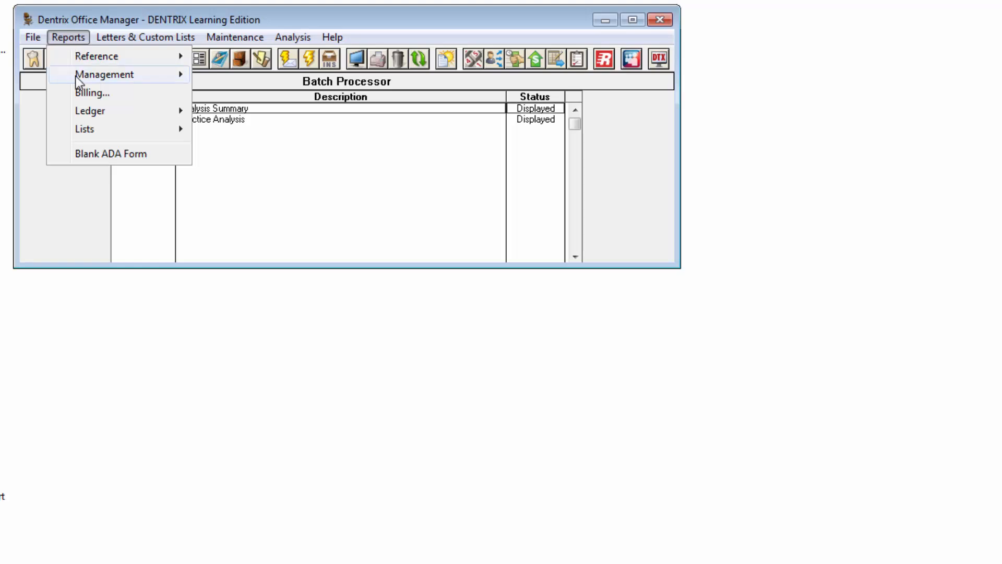
mouse_move(76, 78)
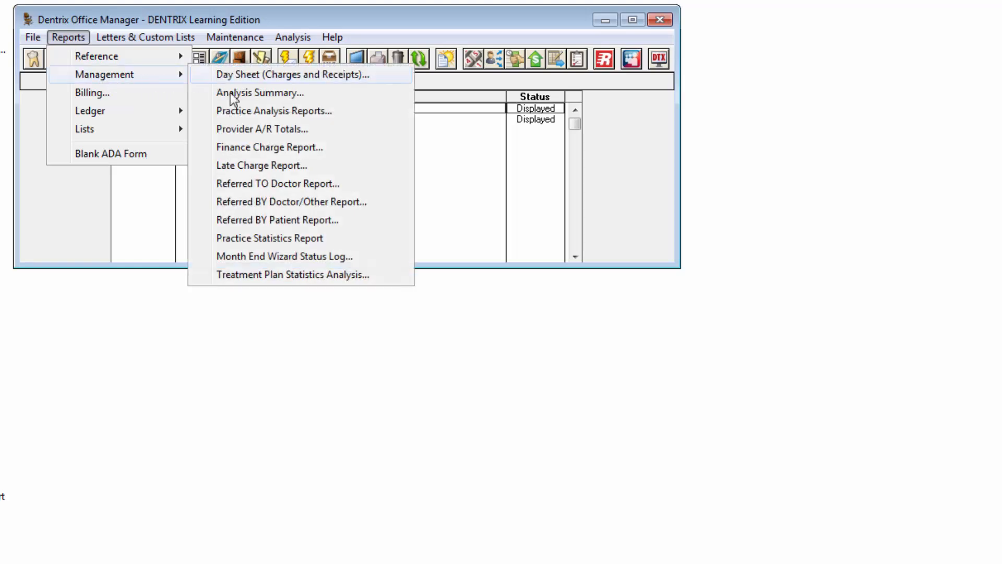
left_click(236, 111)
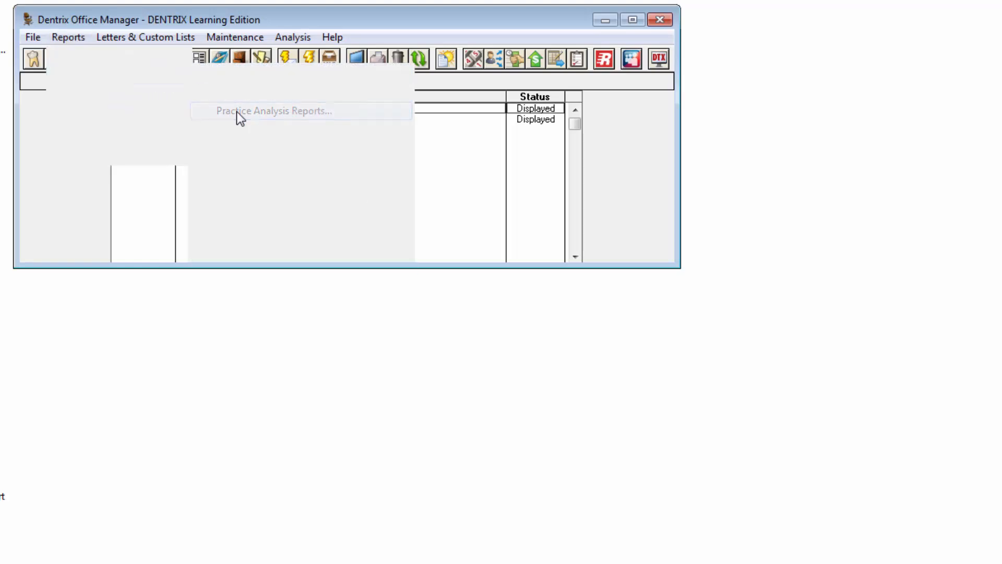
double_click(635, 235)
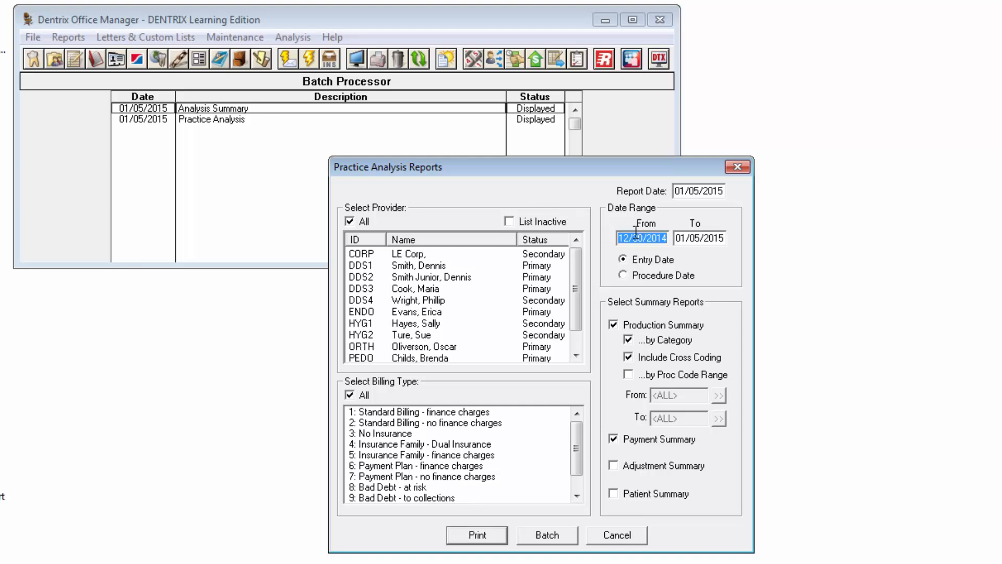
type("01/01/2014")
double_click(681, 238)
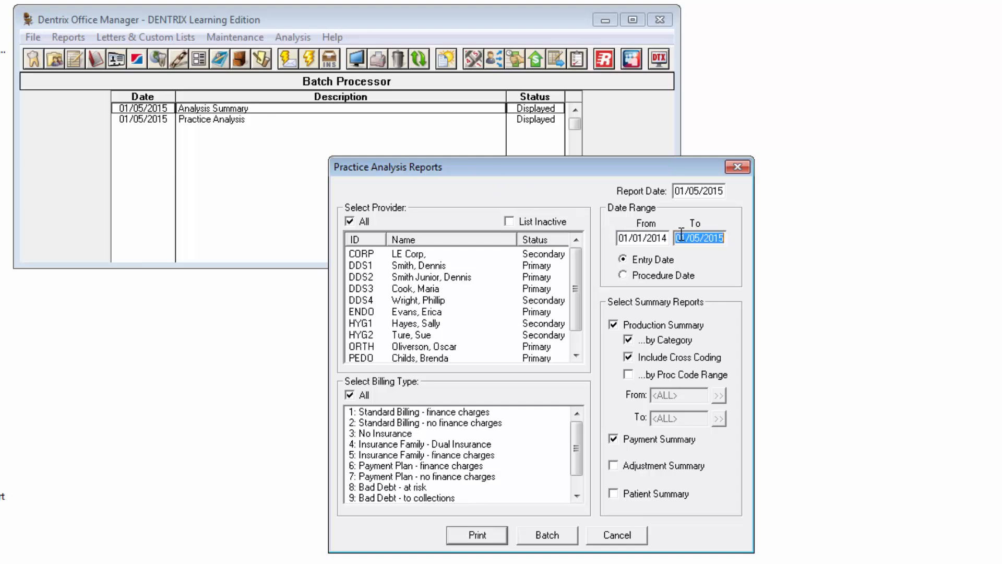
type("123114")
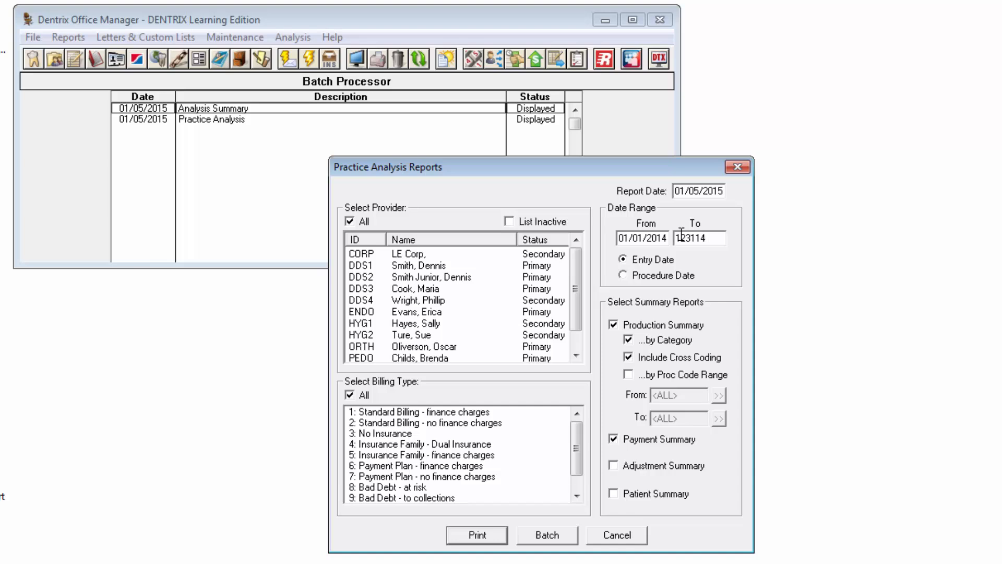
Limit the Practice Analysis report to the Patient Summary, without production or payment summaries, and send it to the batch.
left_click(670, 324)
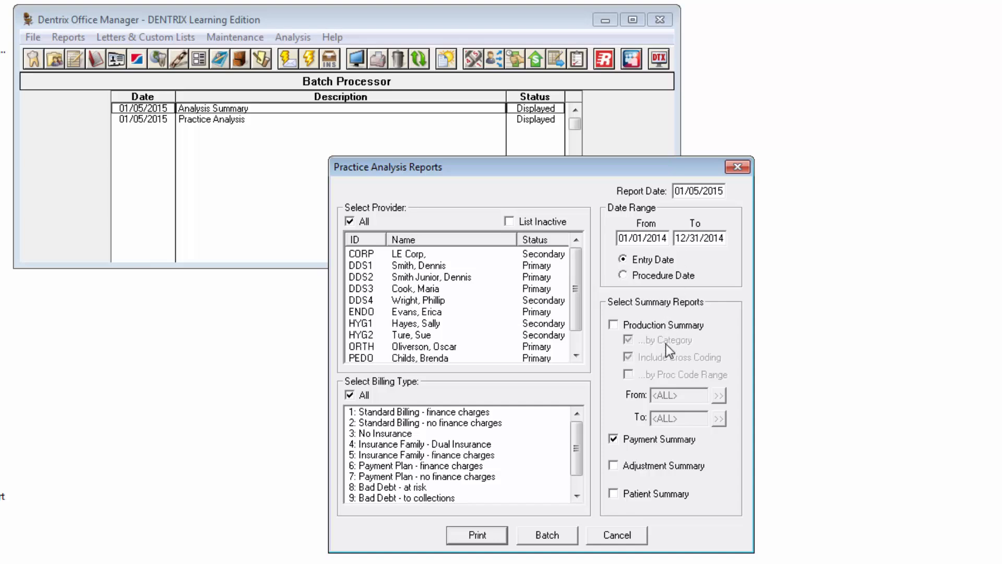
left_click(676, 445)
left_click(676, 495)
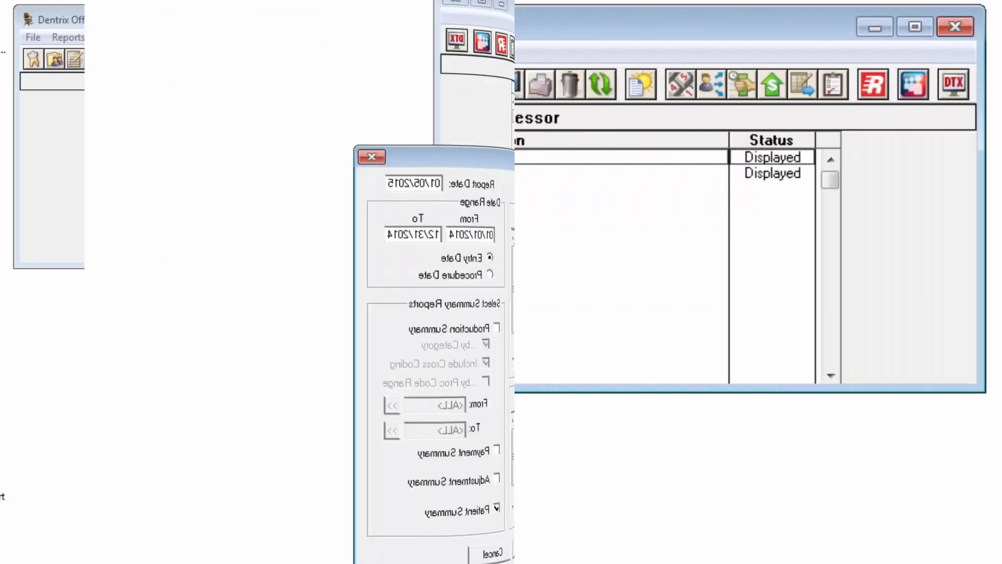
left_click(548, 541)
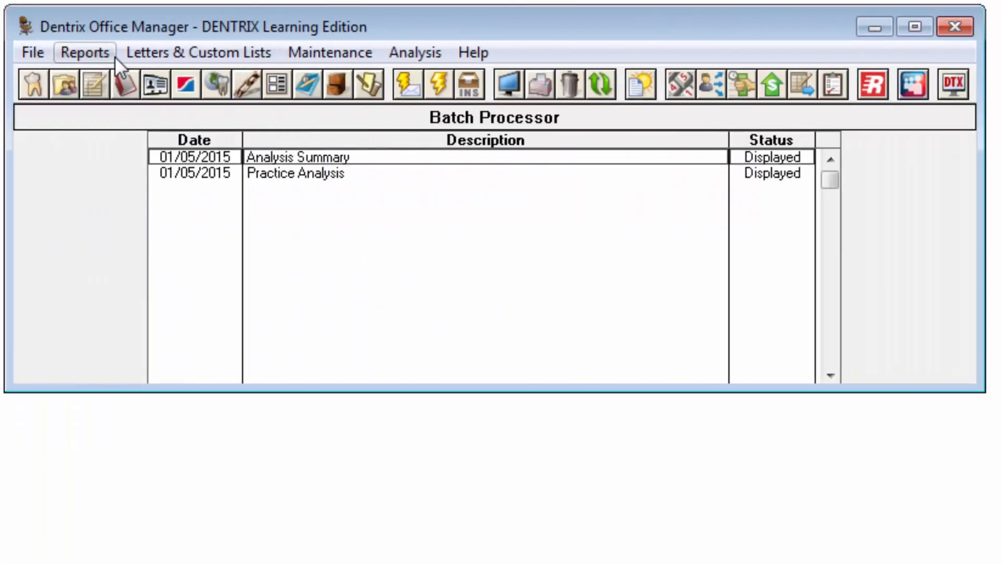
Set up an Aging Report with the aged balance calculated as of 12/31/2014.
left_click(115, 56)
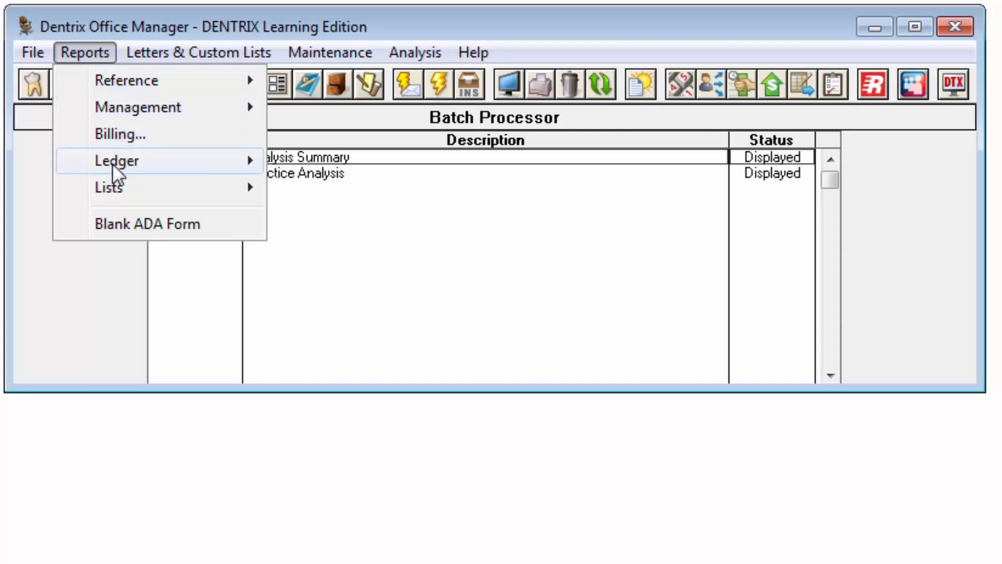
mouse_move(112, 165)
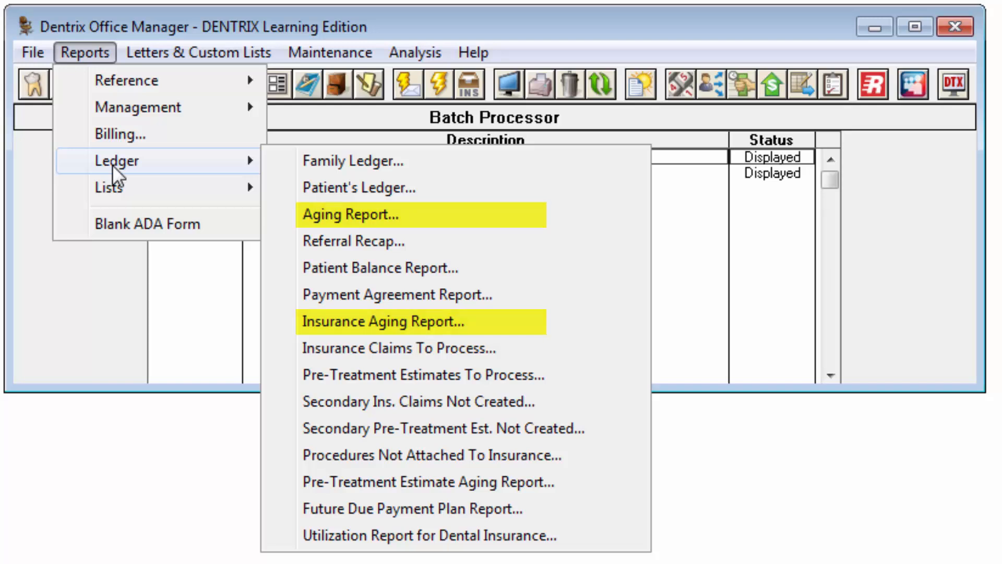
left_click(296, 215)
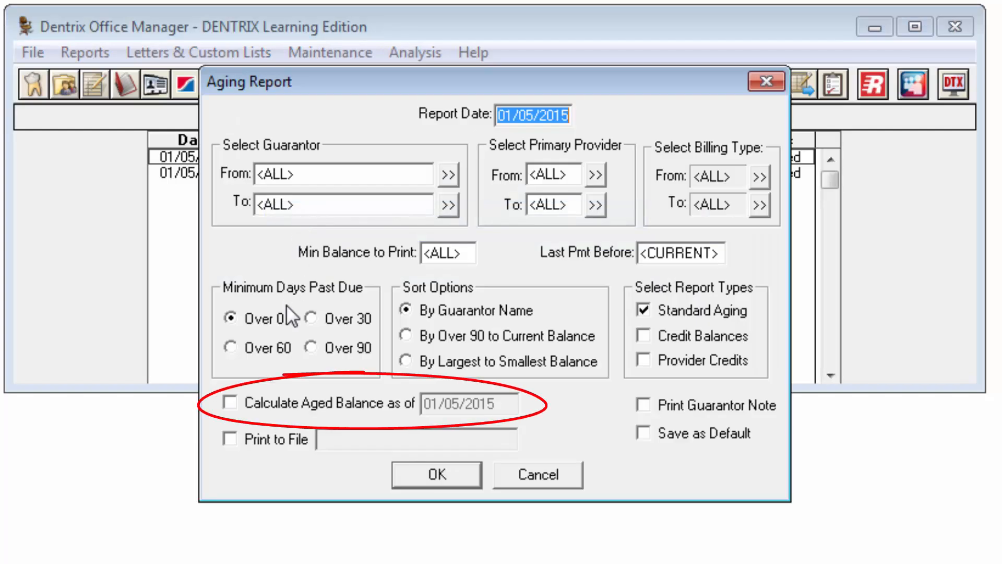
left_click(280, 405)
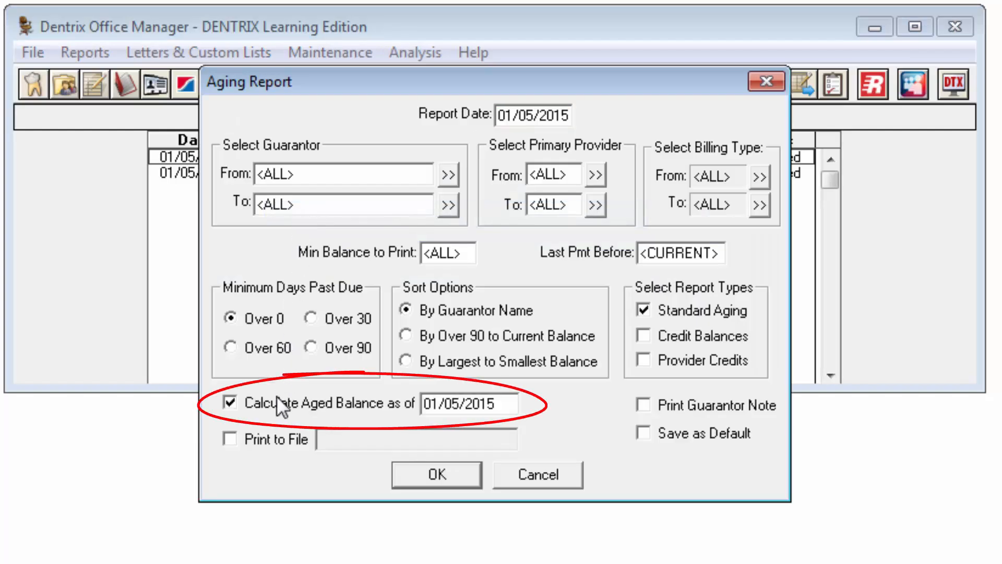
double_click(484, 403)
type("12/31/2014")
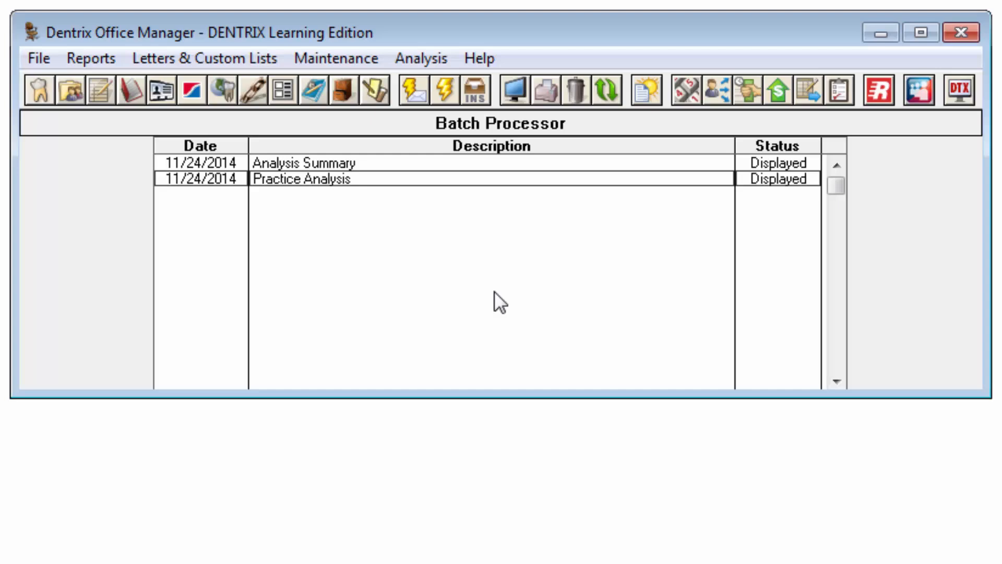
Start a Family Ledger Report and select the same guarantor, found by last name, for both ends of the guarantor range.
left_click(105, 60)
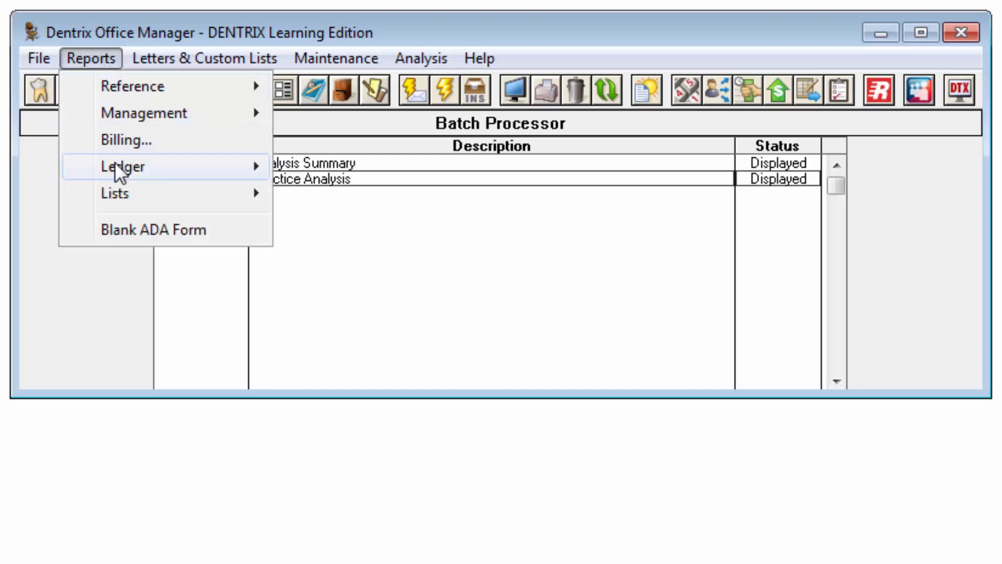
mouse_move(117, 166)
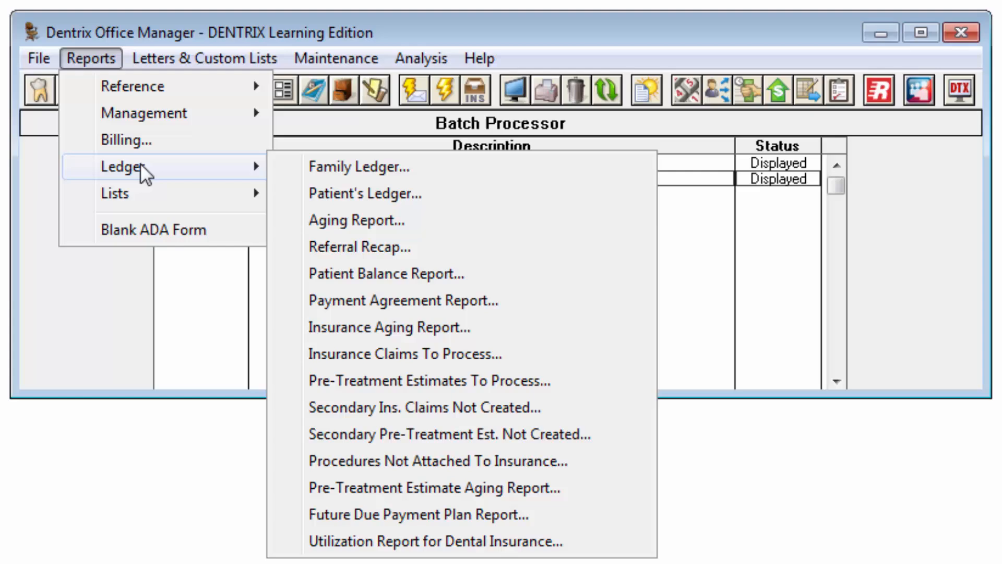
left_click(330, 166)
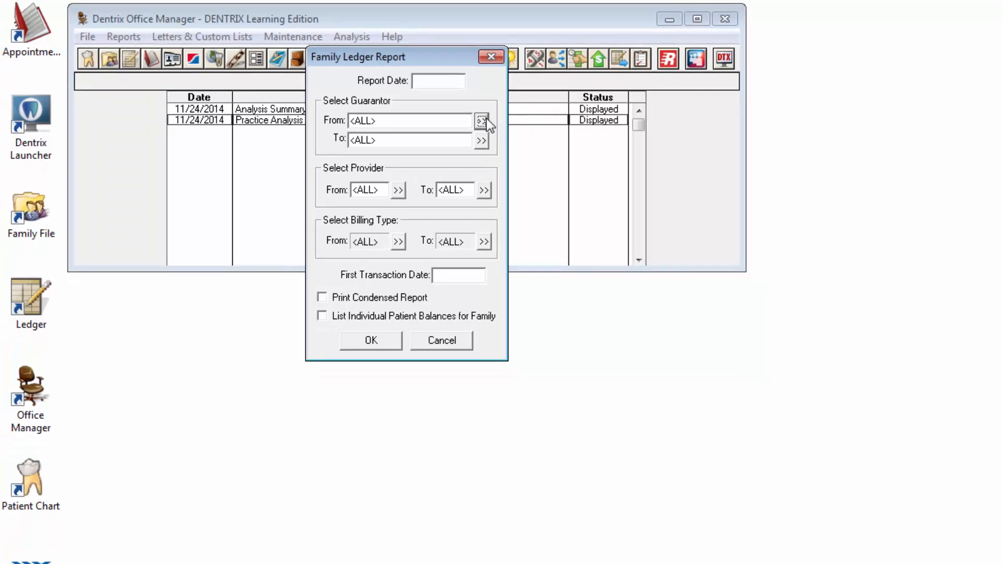
left_click(485, 120)
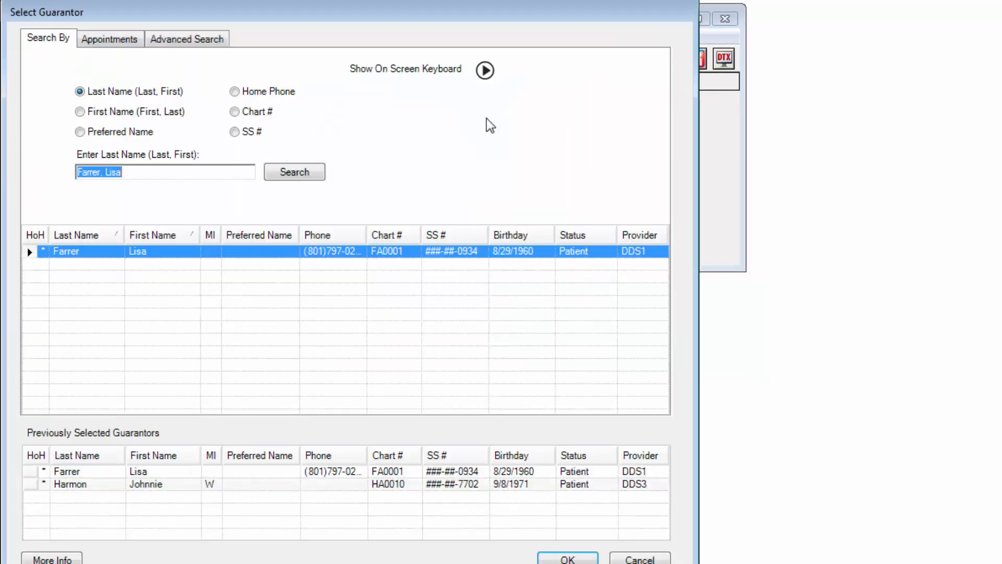
type("hughes")
key("Return")
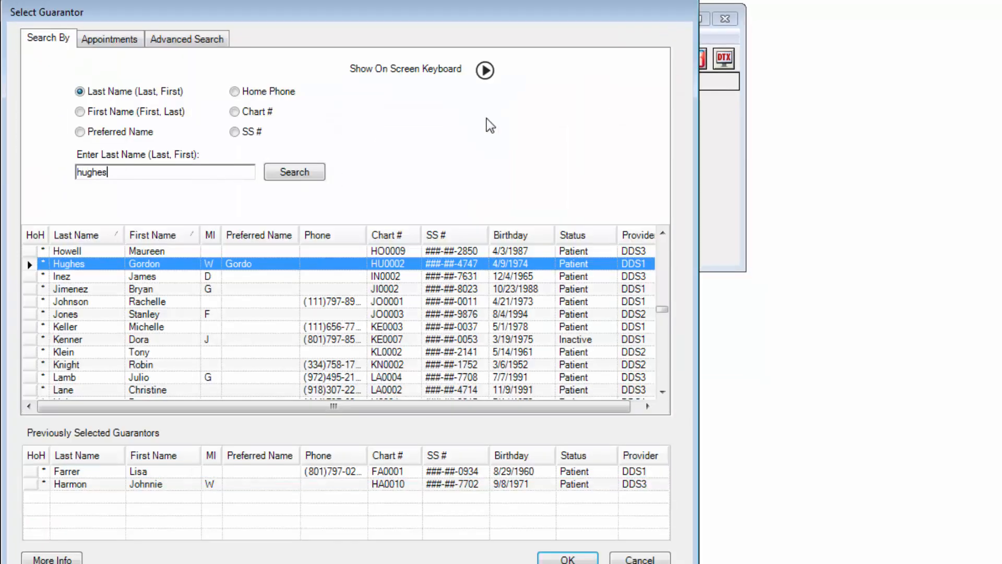
double_click(164, 268)
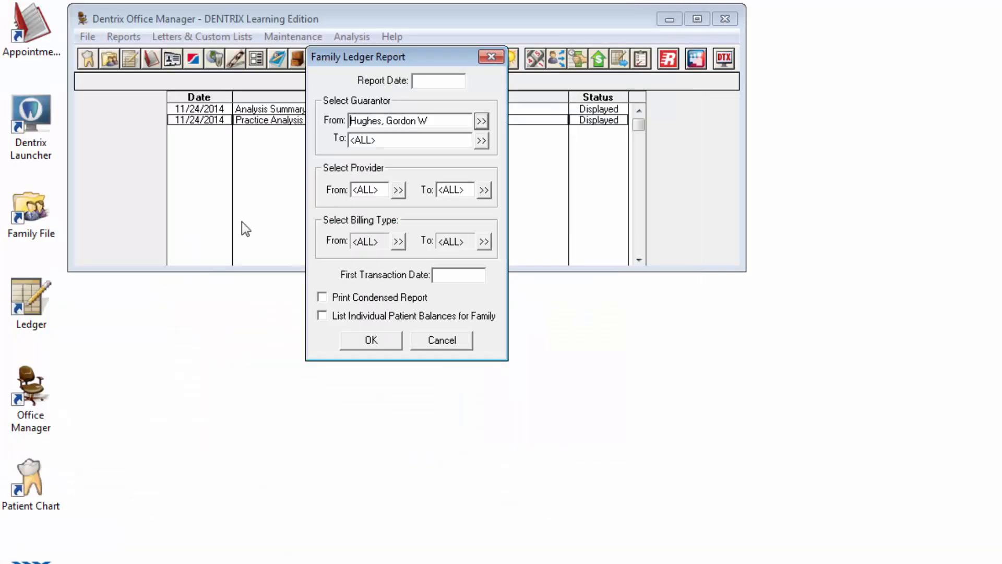
left_click(481, 140)
key("Return")
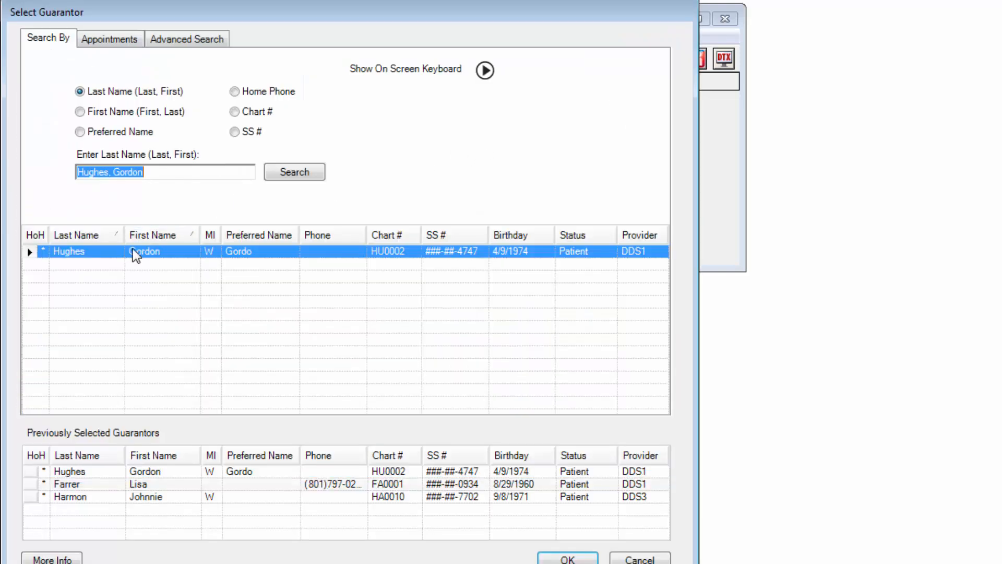
double_click(132, 249)
Set the Family Ledger Report's first transaction date to 01/01/2014 and its report date to 12/31/2014.
left_click(440, 274)
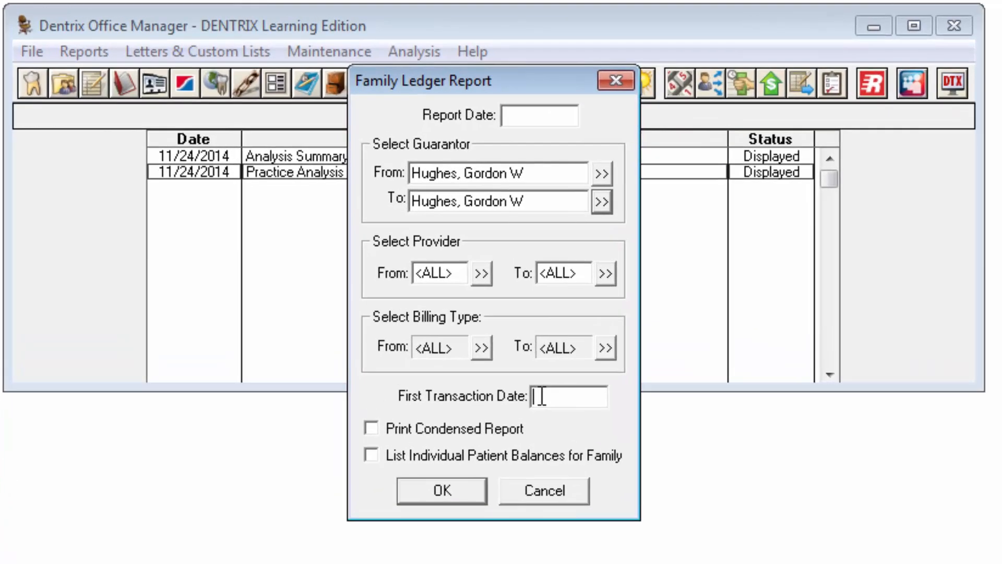
type("010114")
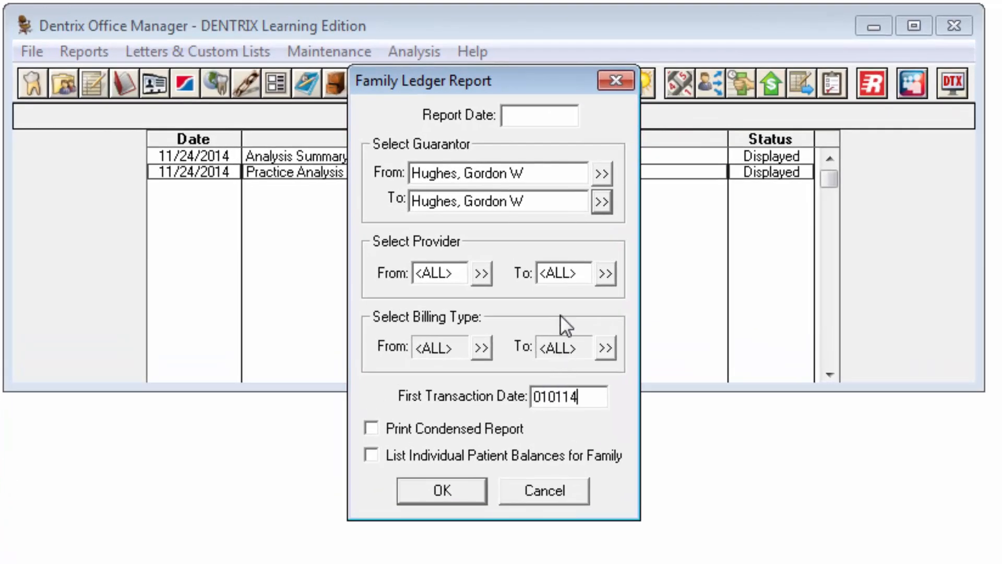
left_click(555, 116)
type("12")
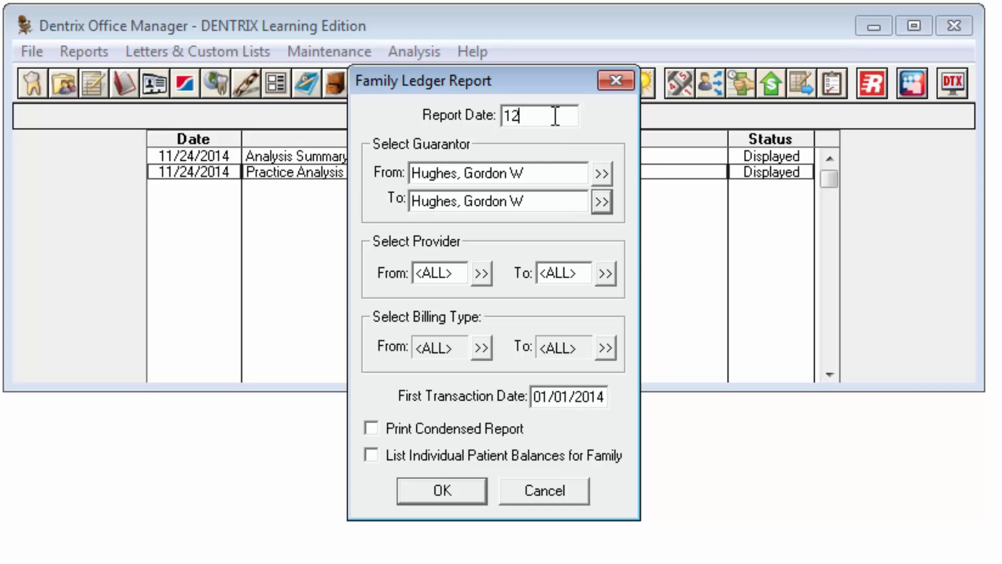
type("3114")
Send the Family Ledger Report to the Batch Processor and preview it there.
left_click(434, 485)
left_click(365, 189)
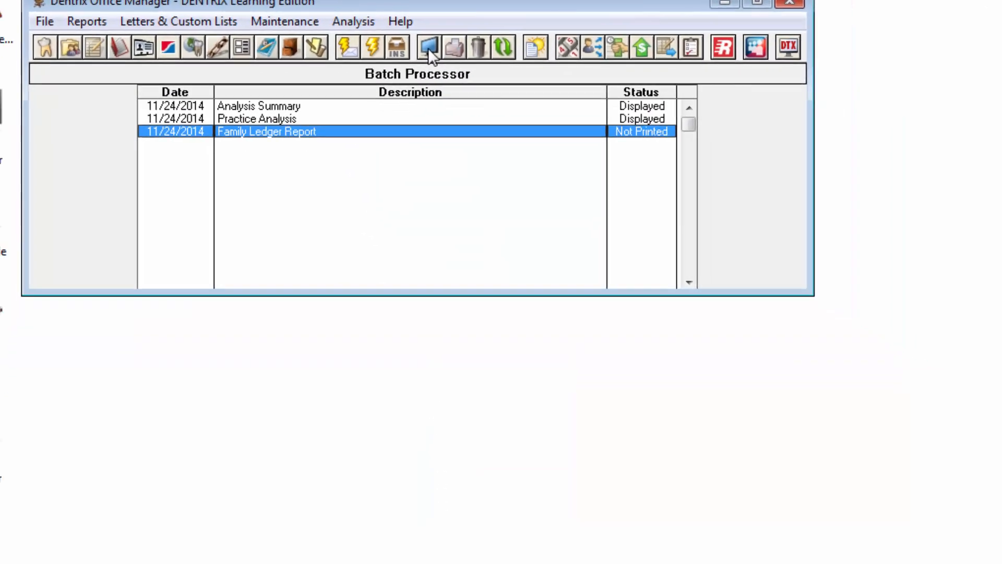
left_click(508, 85)
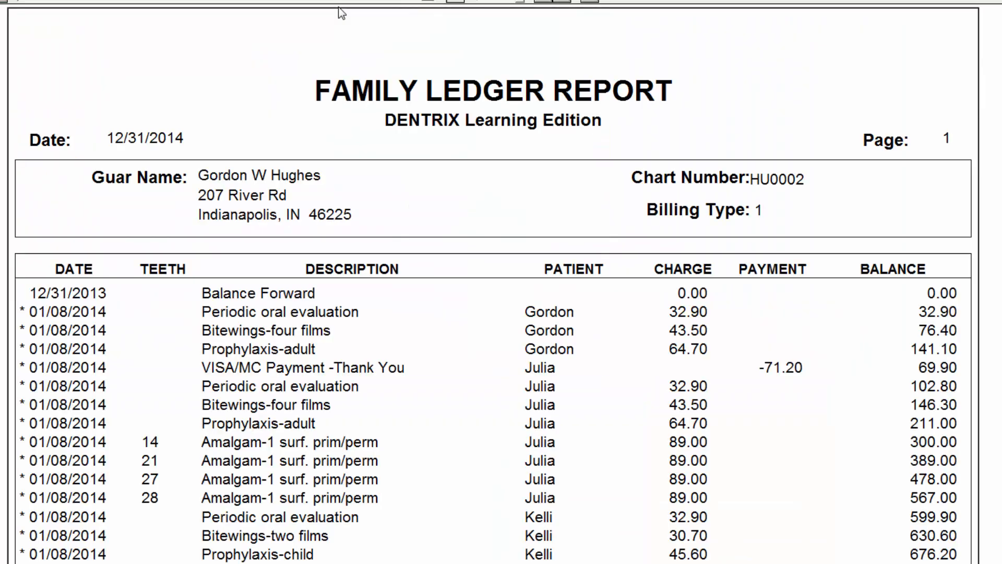